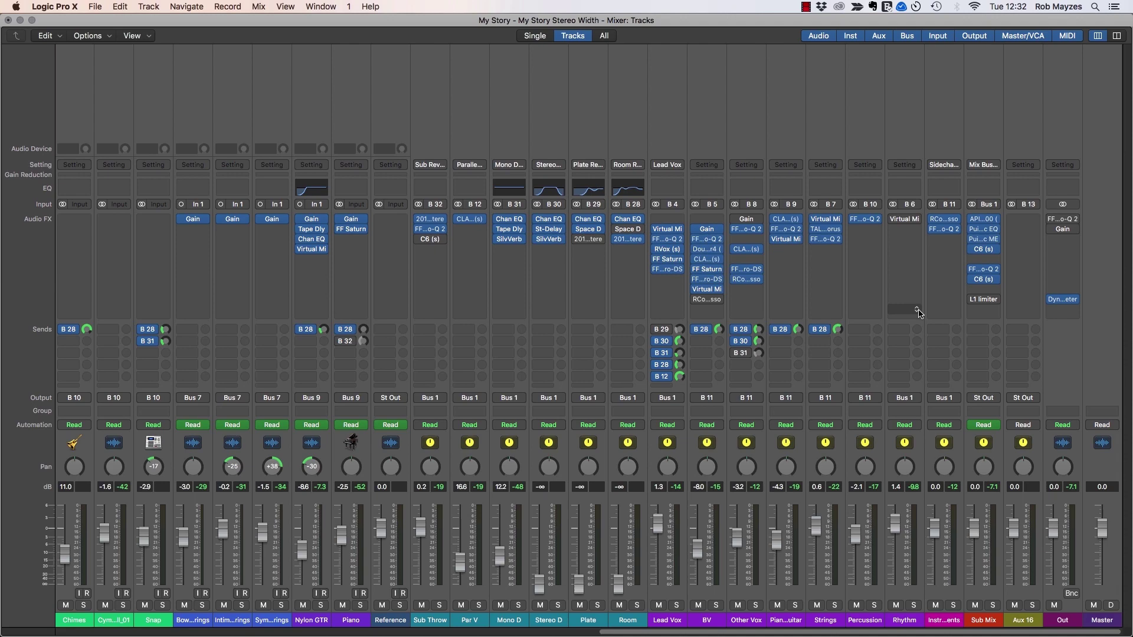
- Insert Imaging > Stereo Spread on the Sub Mix bus, then bypass and re-enable it to compare
left_click(919, 310)
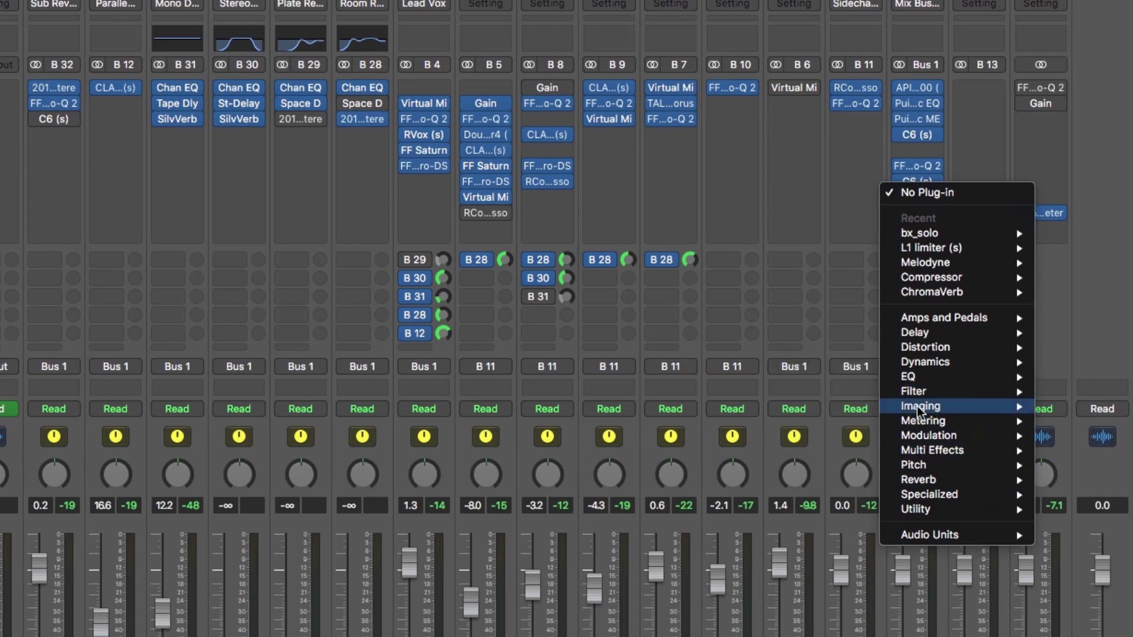
mouse_move(922, 406)
left_click(653, 440)
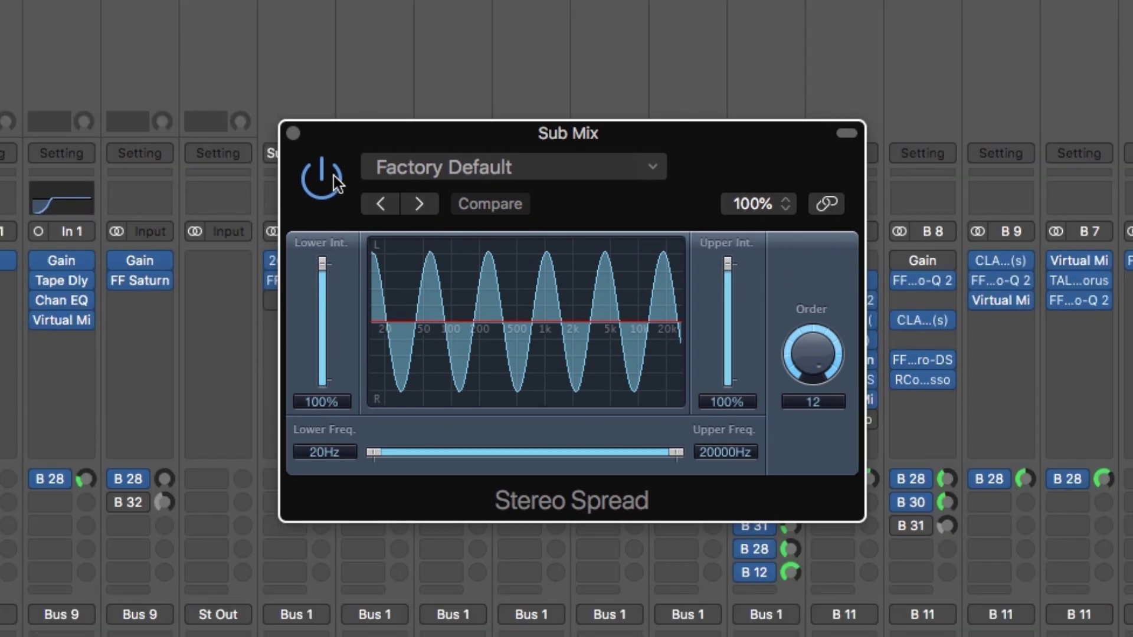
left_click(327, 177)
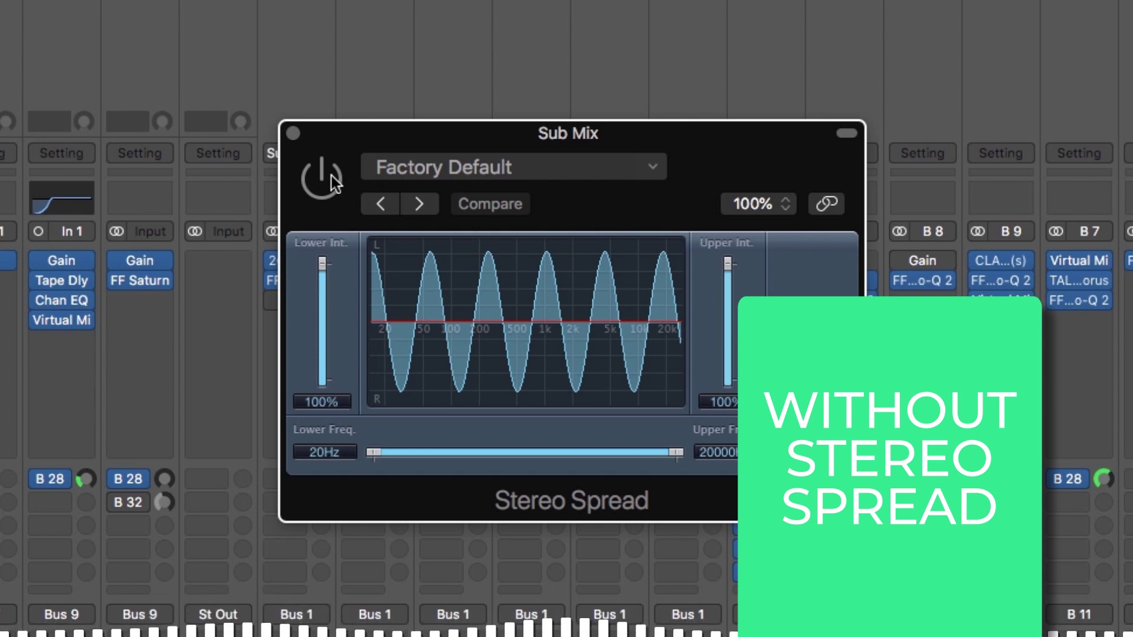
left_click(331, 175)
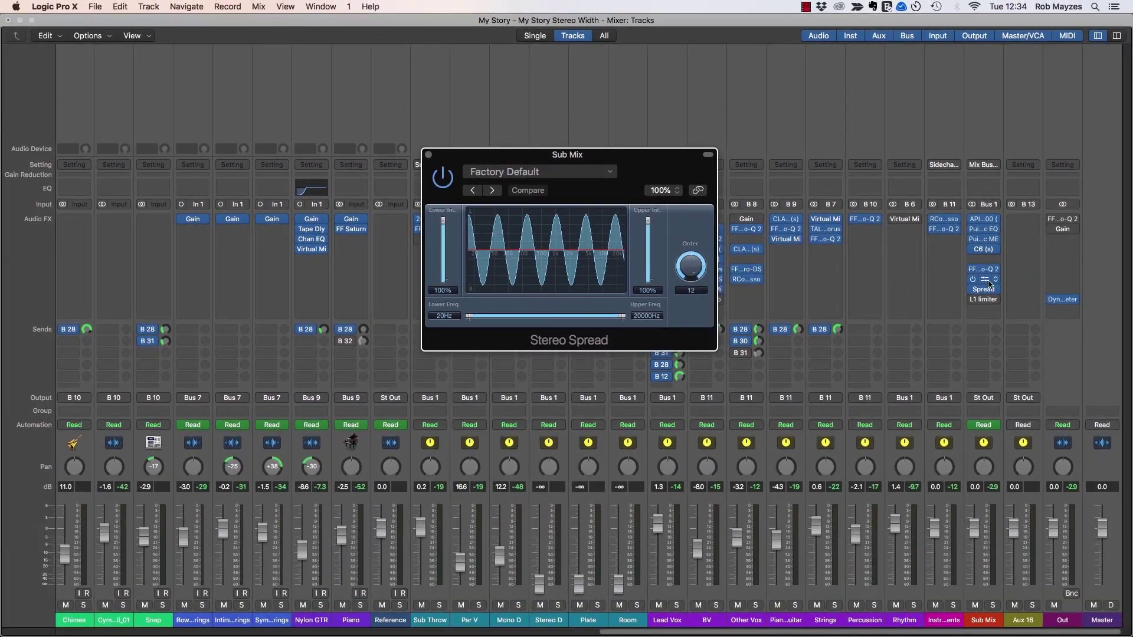
- Remove Stereo Spread from the mix bus and scroll the mixer to the audio tracks
left_click(1013, 299)
left_click(999, 307)
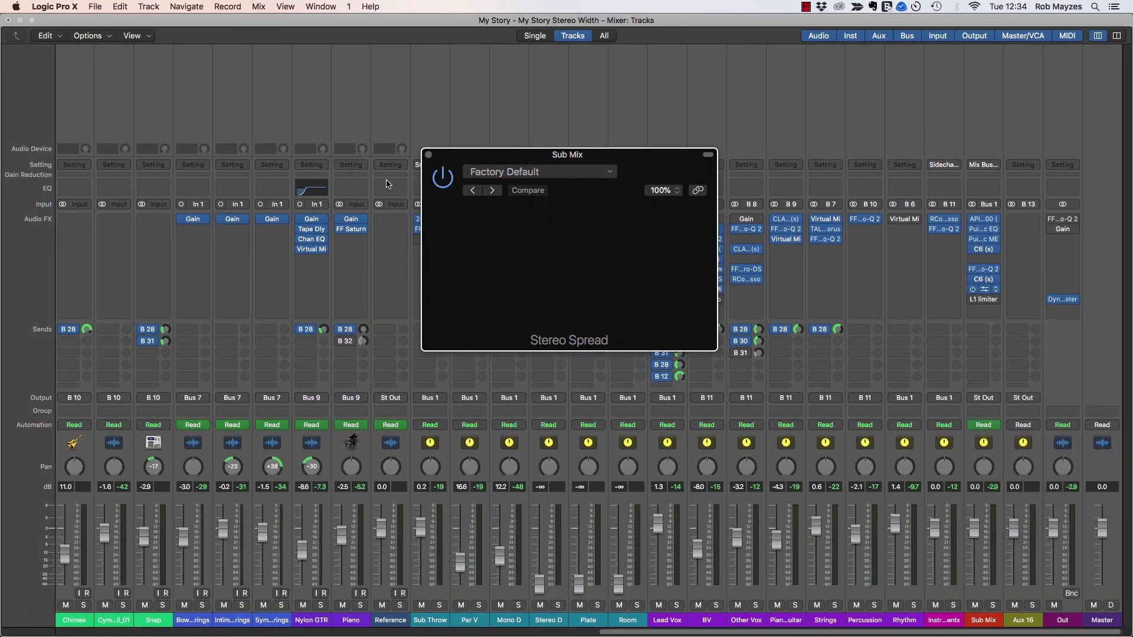
left_click_drag(651, 632, 106, 632)
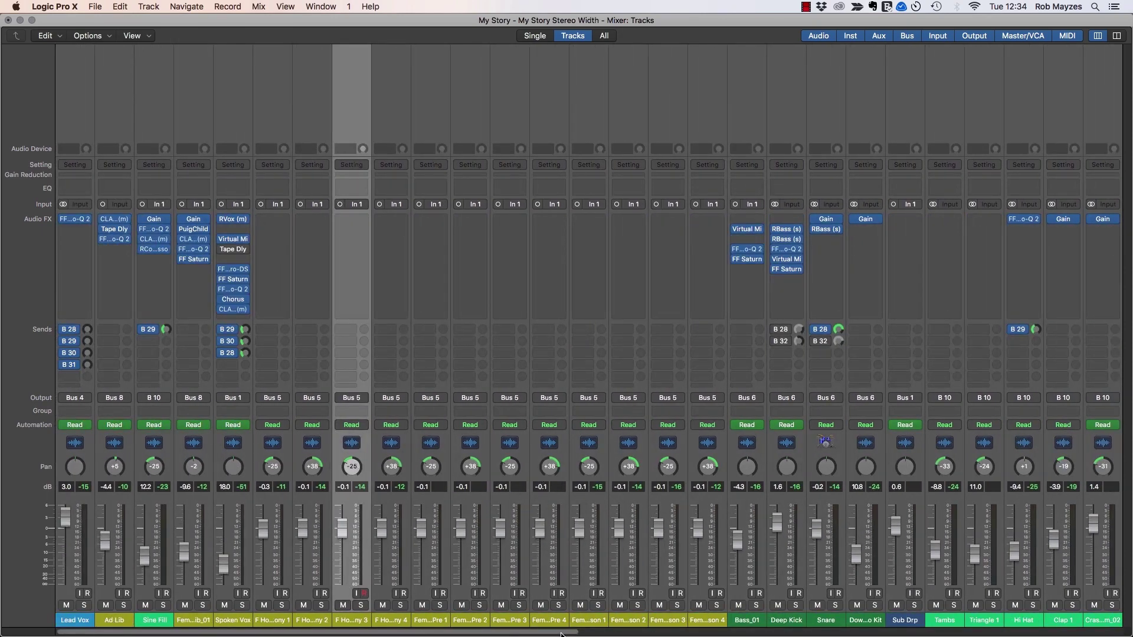
mouse_move(564, 631)
left_mouse_down()
mouse_move(949, 631)
mouse_move(354, 631)
left_mouse_up()
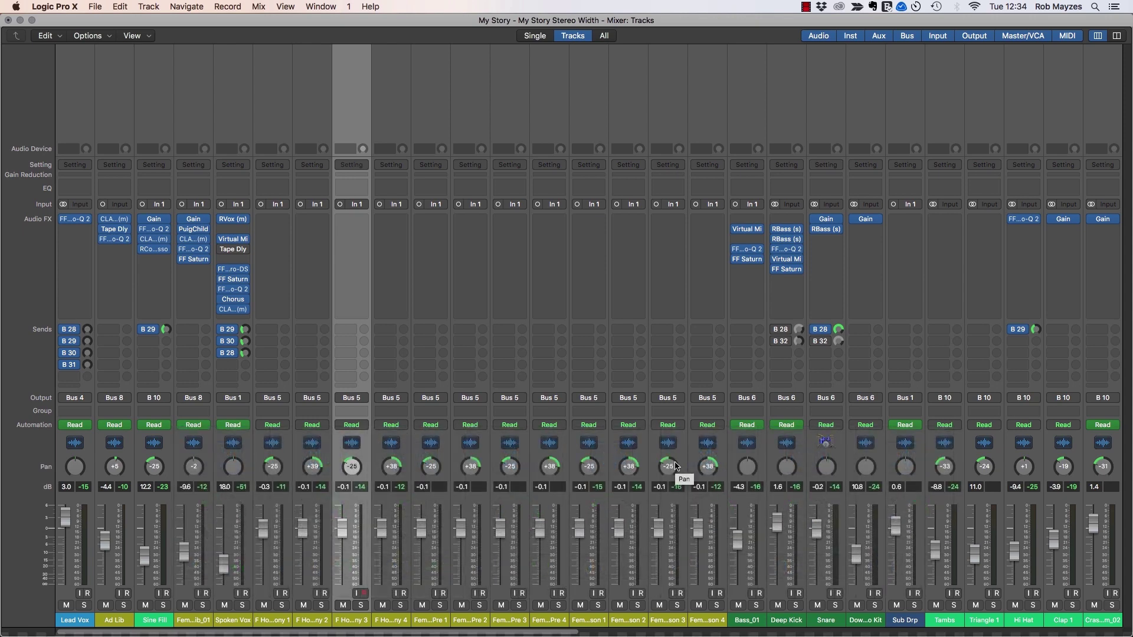
- Play the song briefly, then pan a backing track hard left to -64
key("space")
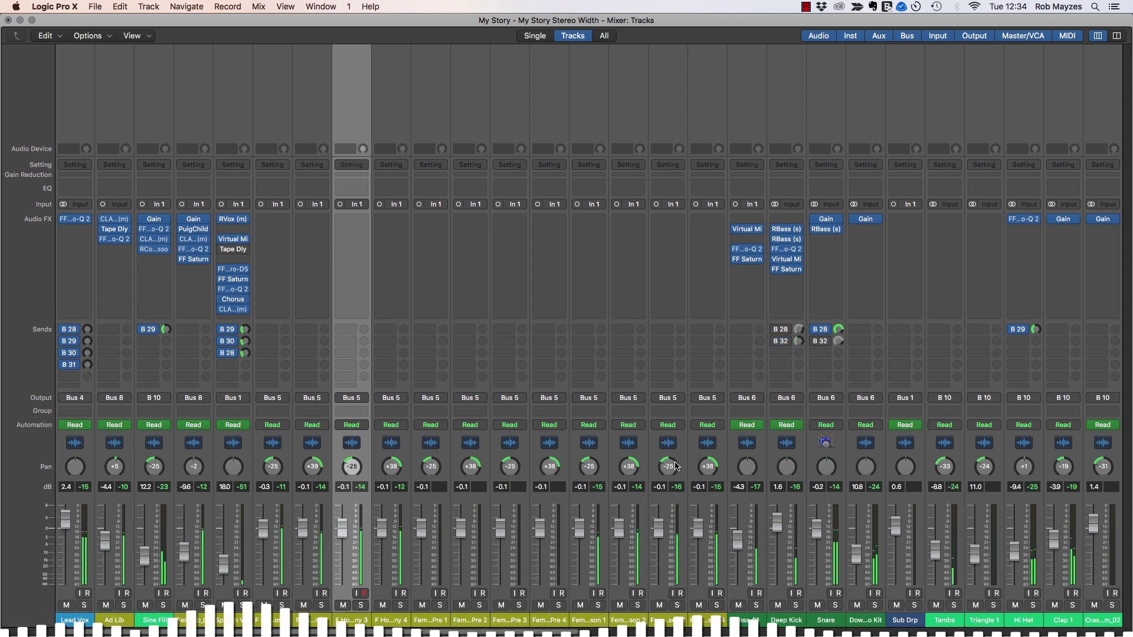
key("space")
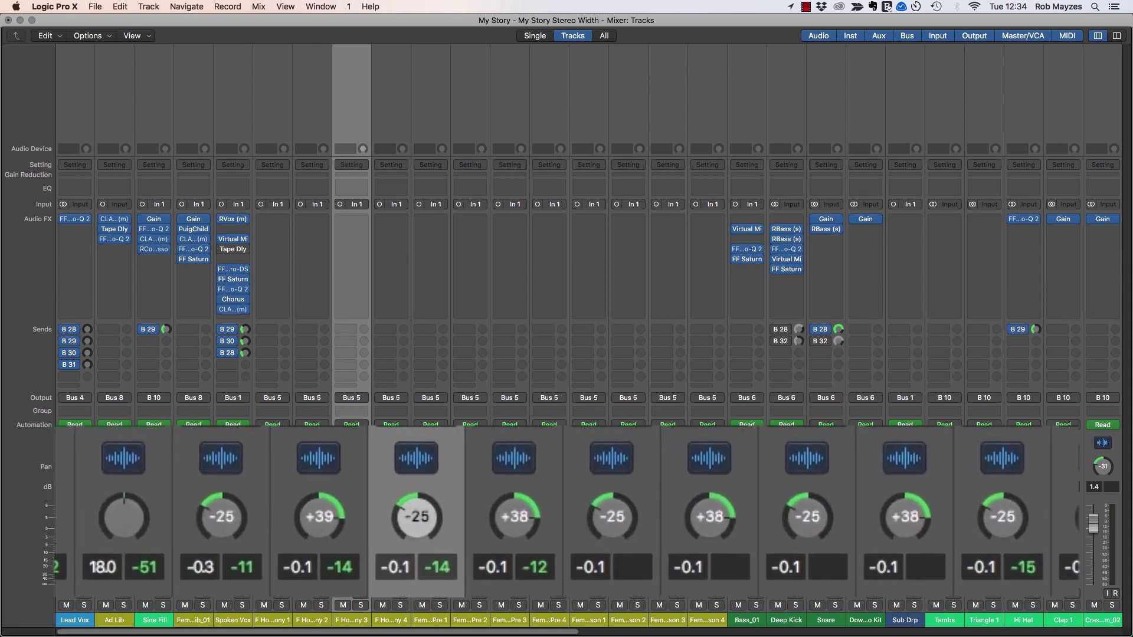
left_click_drag(210, 503, 209, 531)
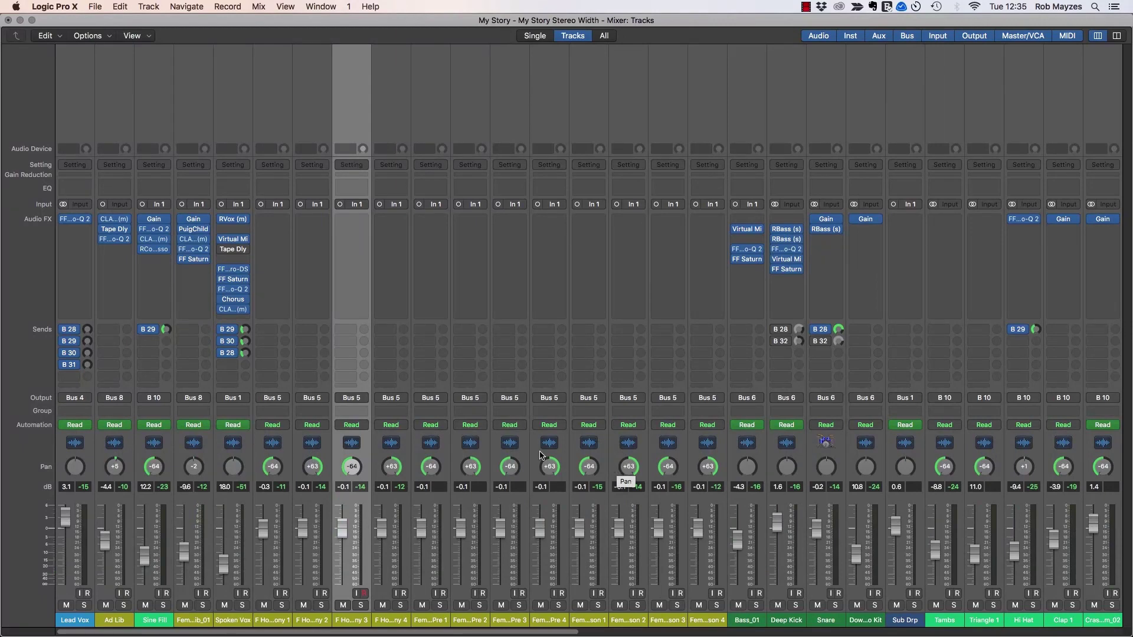
mouse_move(673, 631)
left_mouse_down()
mouse_move(778, 627)
mouse_move(722, 631)
left_mouse_up()
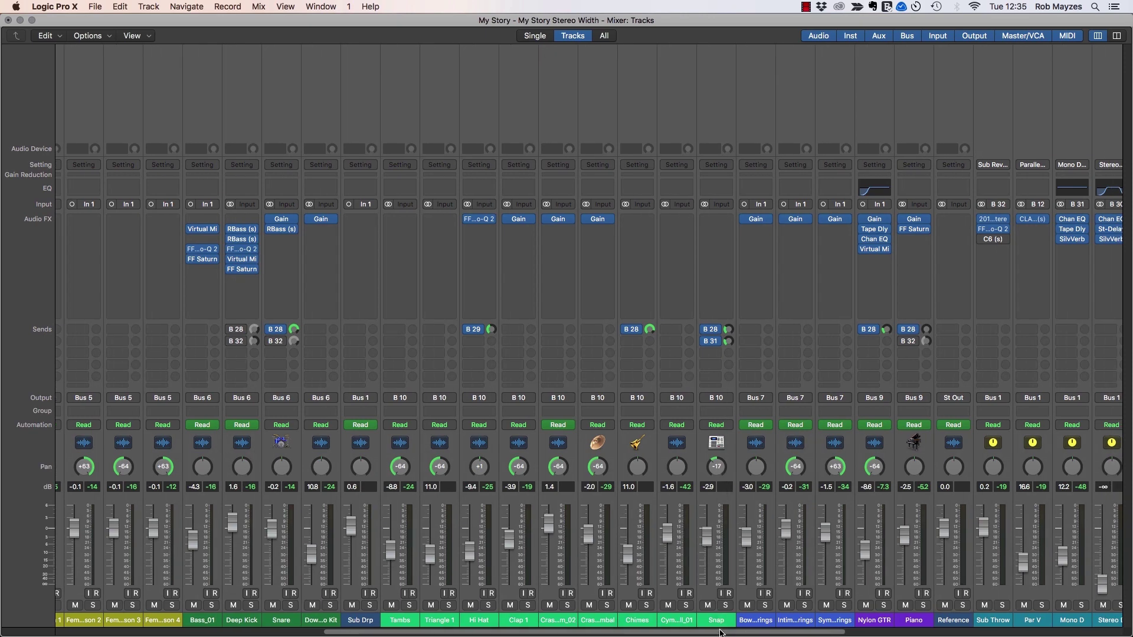
- During playback, ease the Nylon GTR and string pans toward centre and set Ad Lib slightly right
key("space")
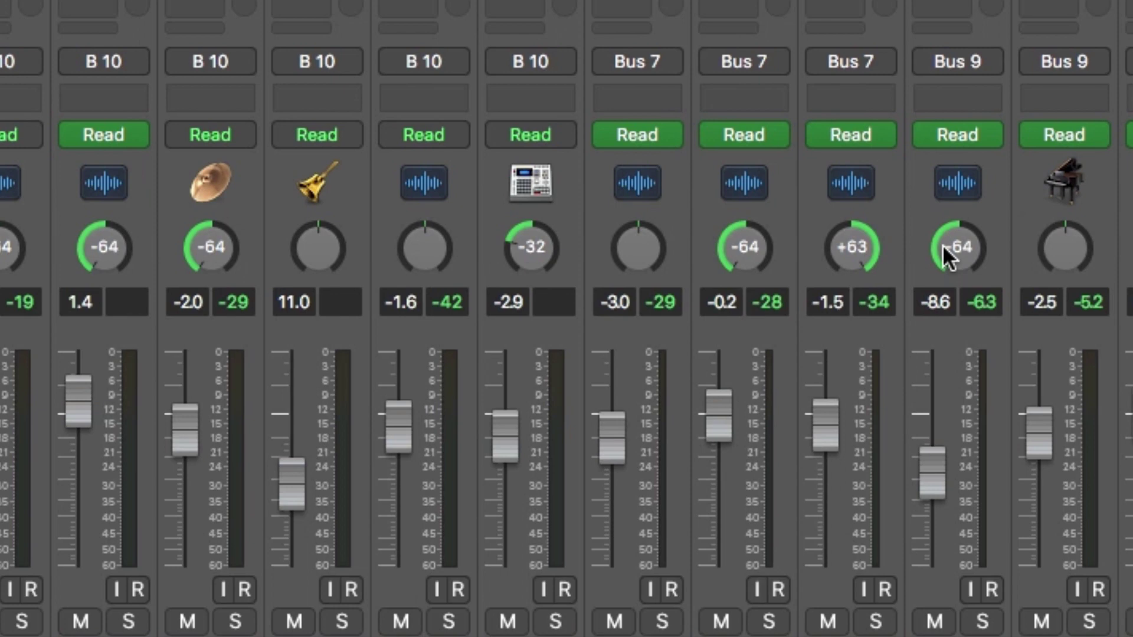
left_click_drag(952, 253, 951, 238)
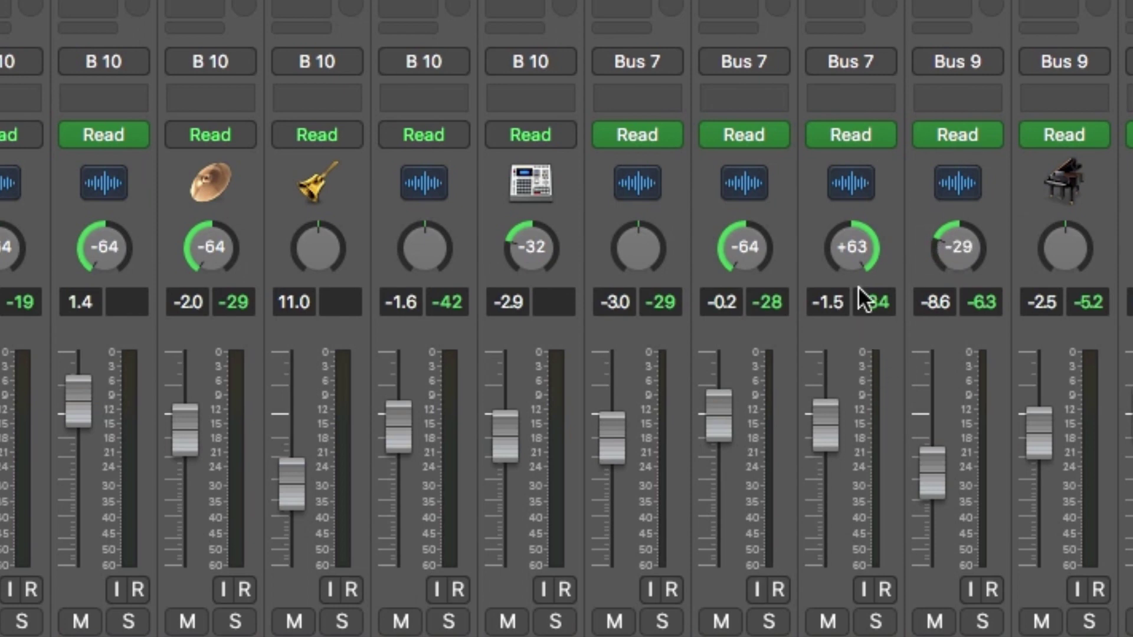
left_click_drag(853, 247, 853, 261)
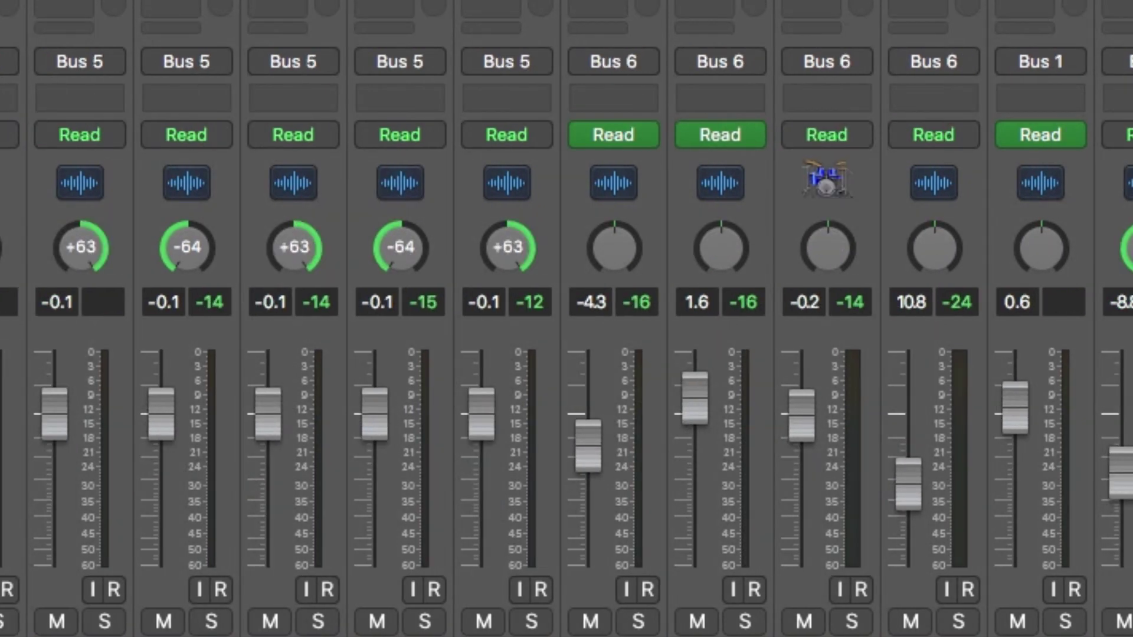
scroll(567, 319, "left", 5)
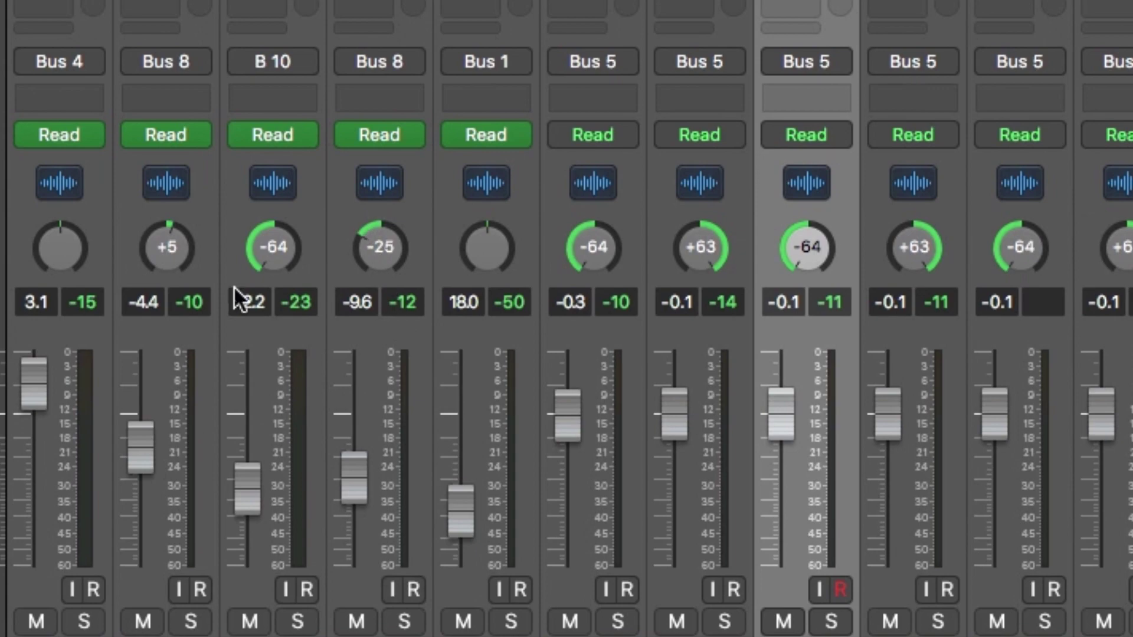
left_click_drag(176, 261, 179, 232)
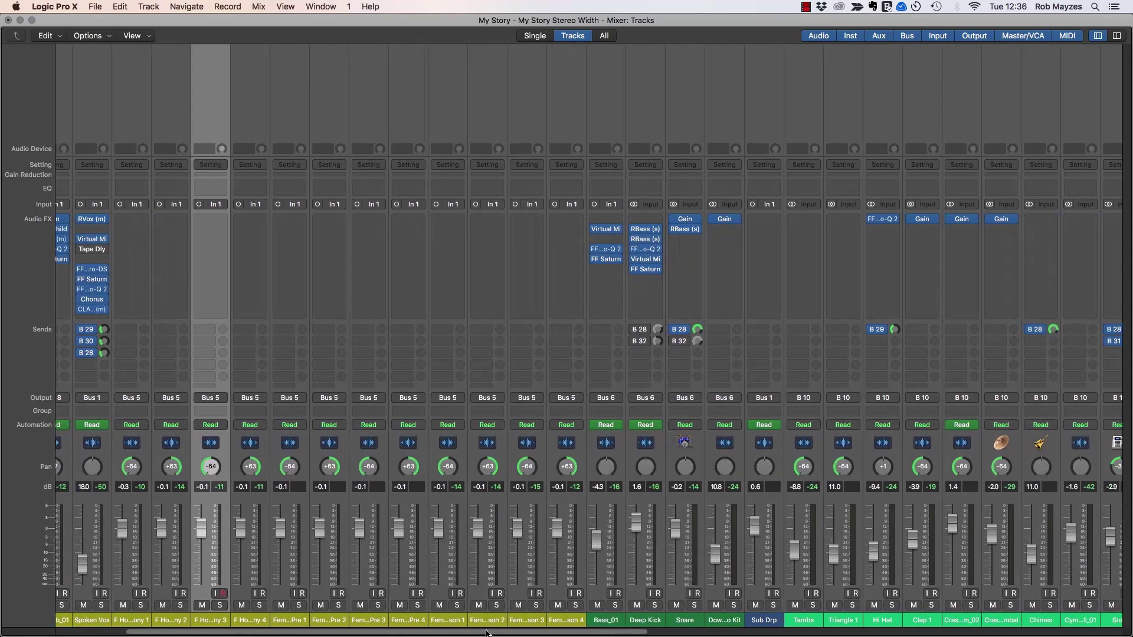
left_click_drag(488, 633, 495, 632)
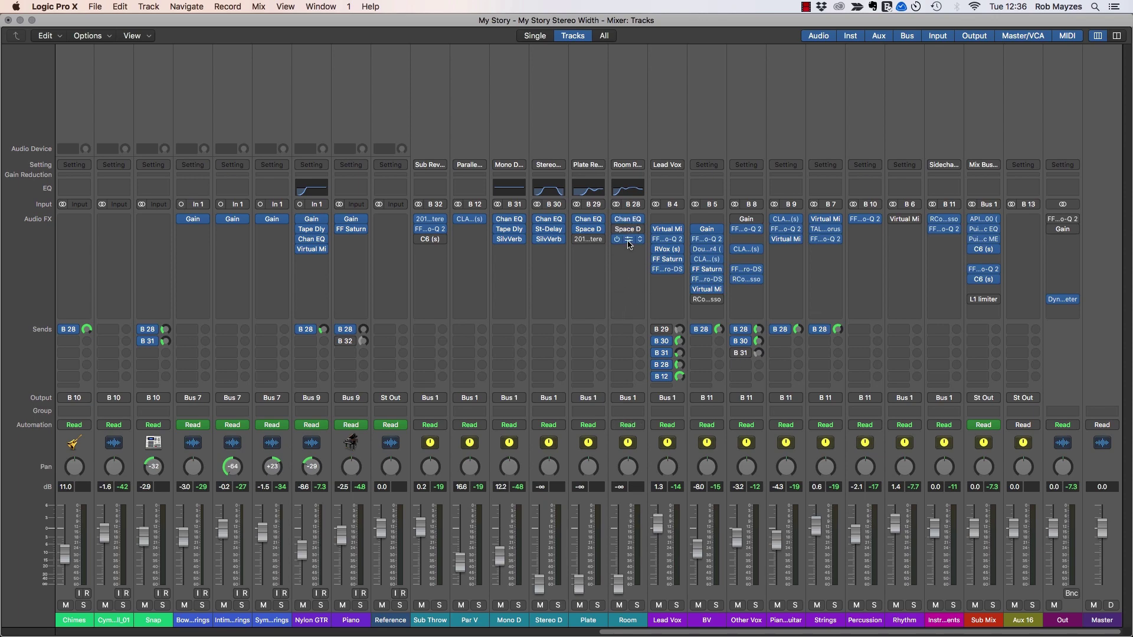
- Check Room's Stereo Room reverb settings, then raise the Room fader from silence to about -4.3 dB
double_click(627, 240)
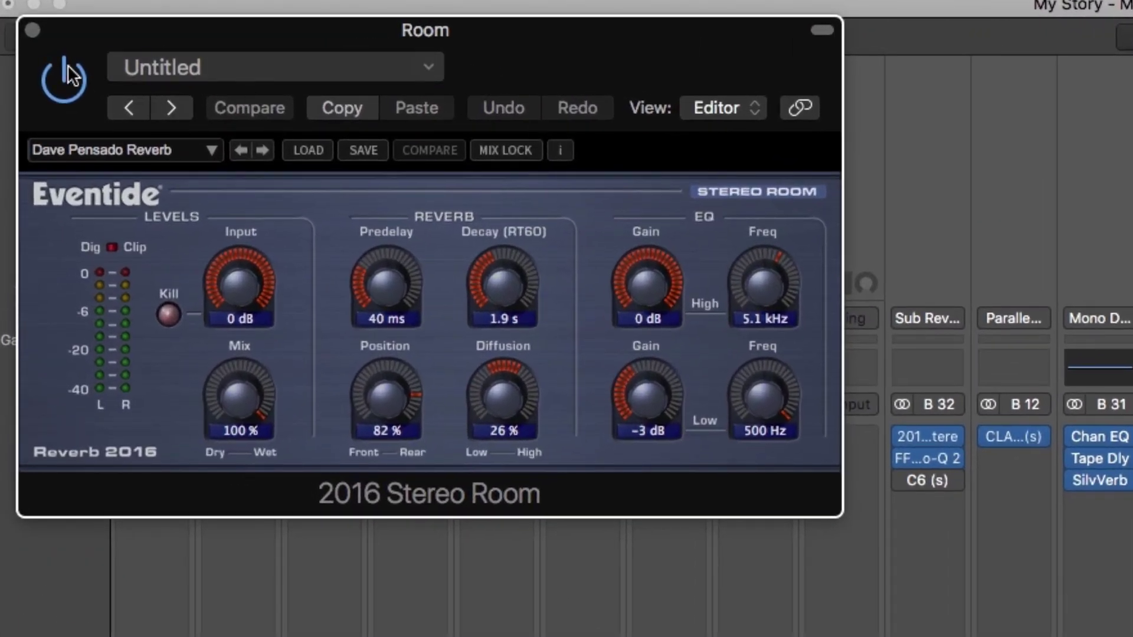
left_click(32, 31)
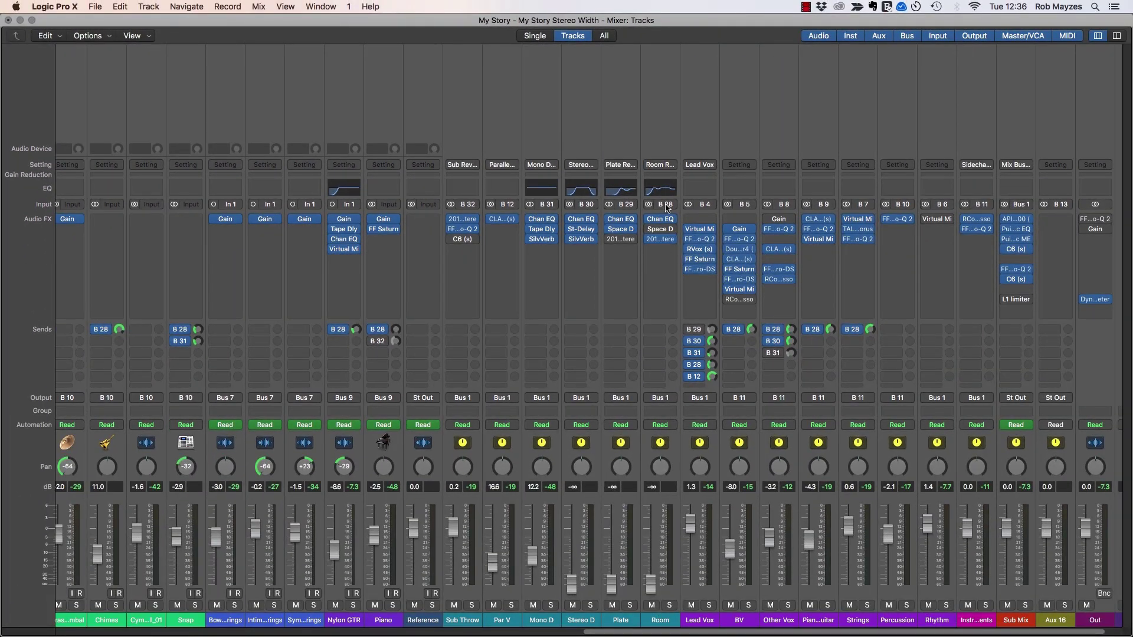
left_click_drag(632, 633, 664, 633)
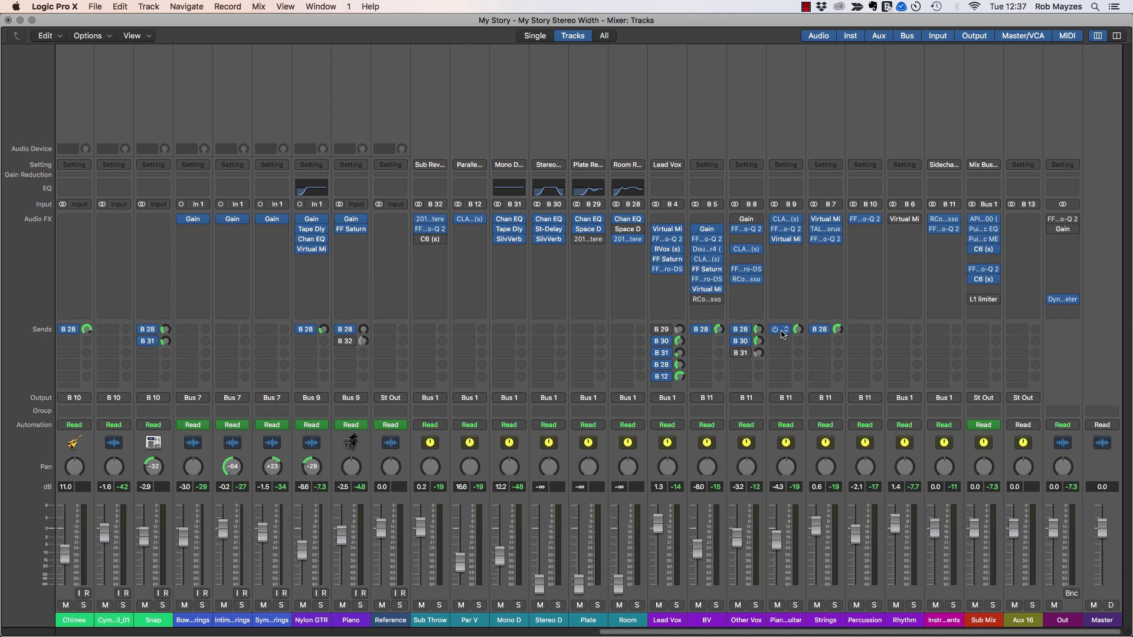
mouse_move(852, 330)
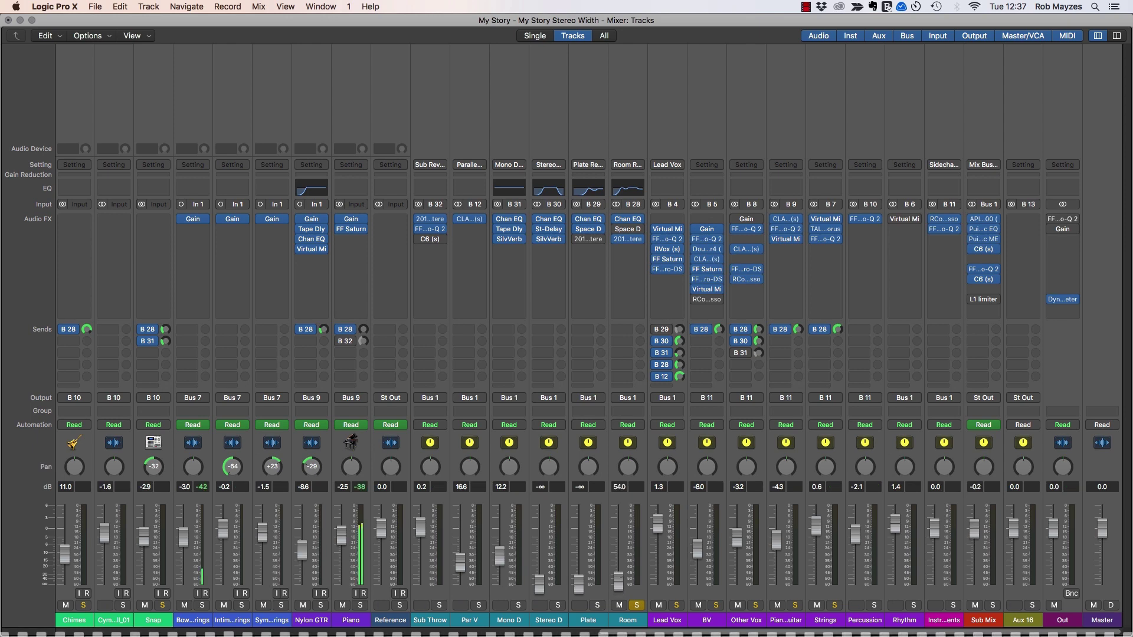
left_click_drag(620, 589, 617, 536)
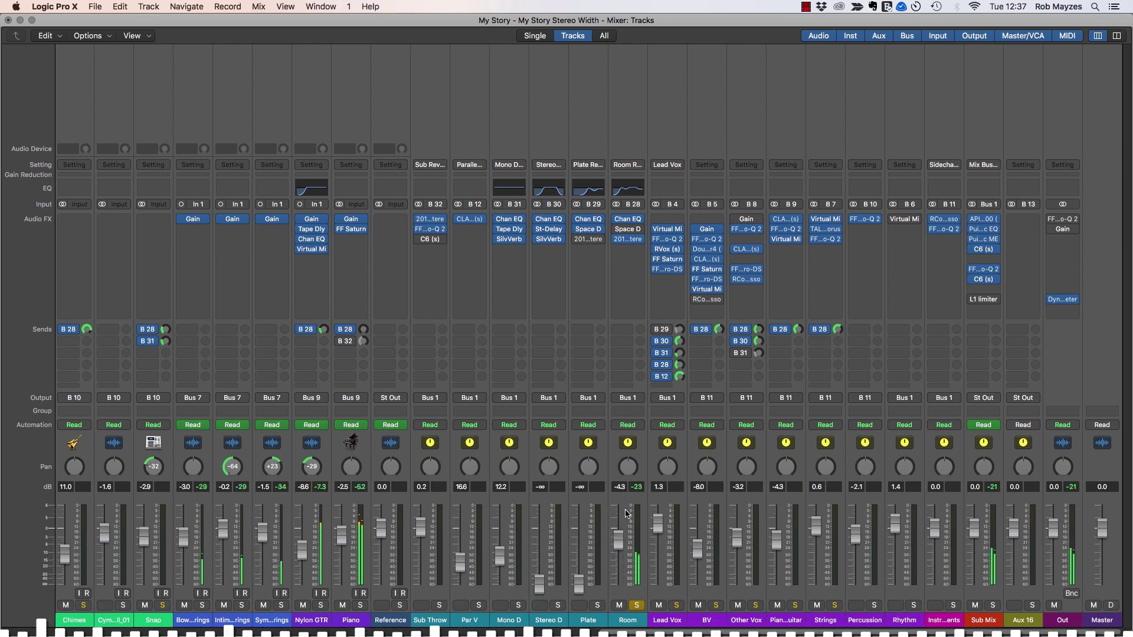
left_click_drag(618, 537, 620, 542)
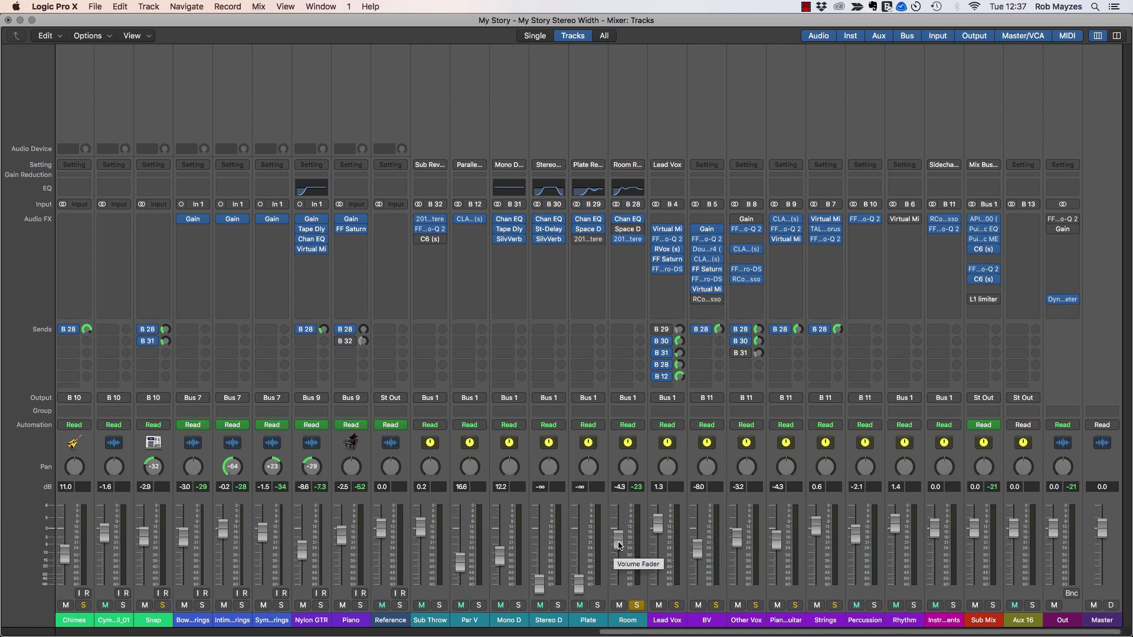
- Unsolo the Room reverb, pull its fader fully down, and start playback
left_click_drag(619, 545, 619, 589)
left_click(637, 605)
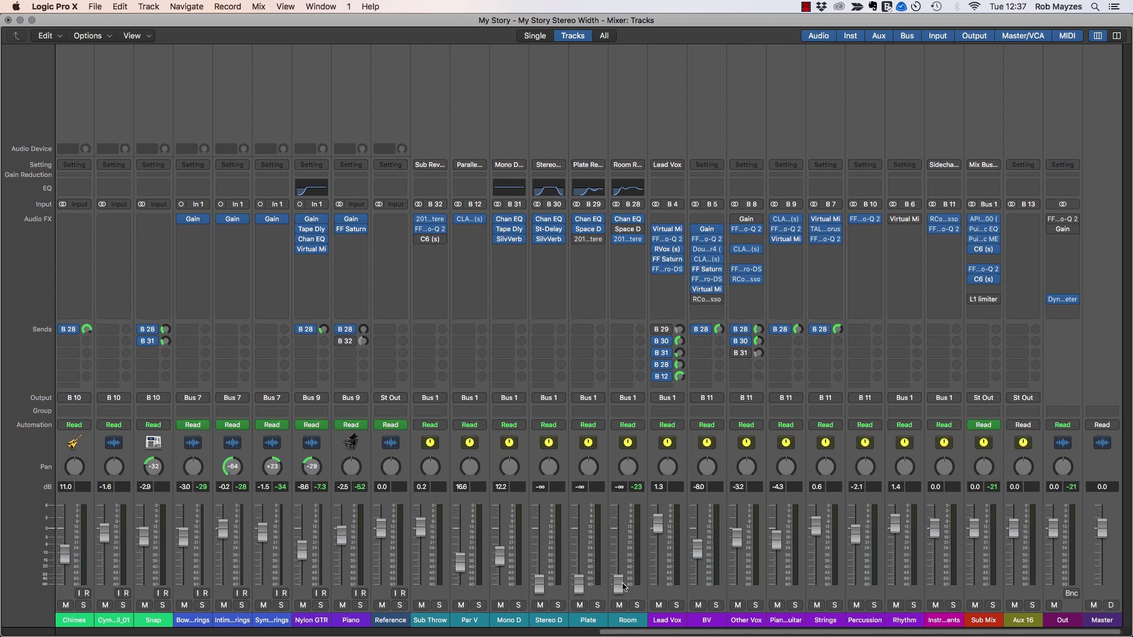
key("space")
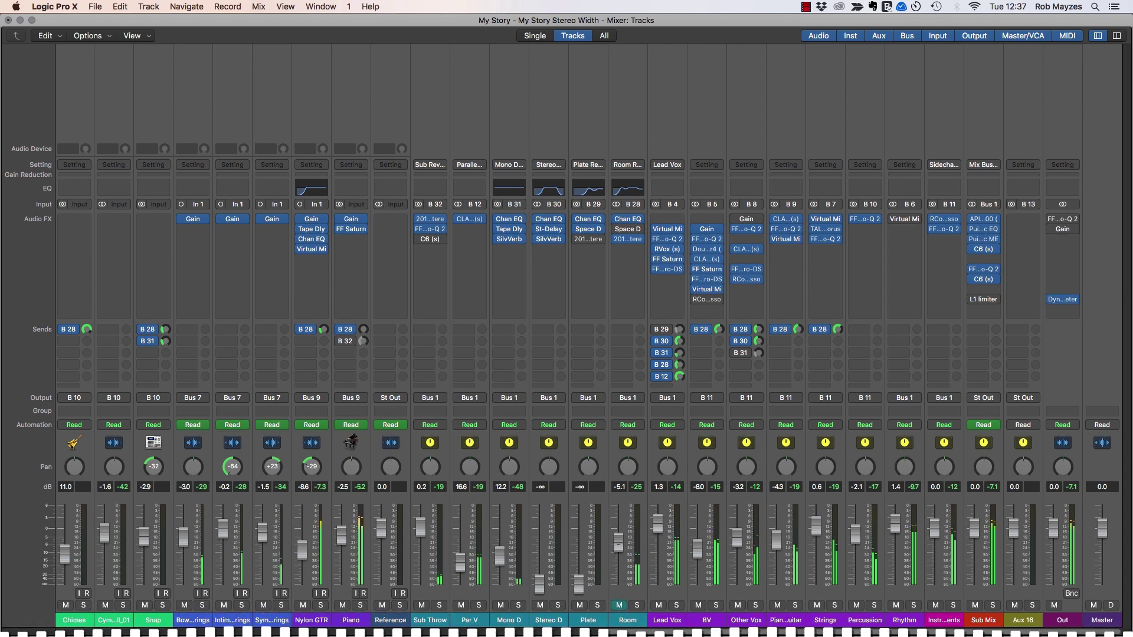
- Compare the mix with the Room reverb muted and unmuted, setting its level near 0 dB
left_click(621, 606)
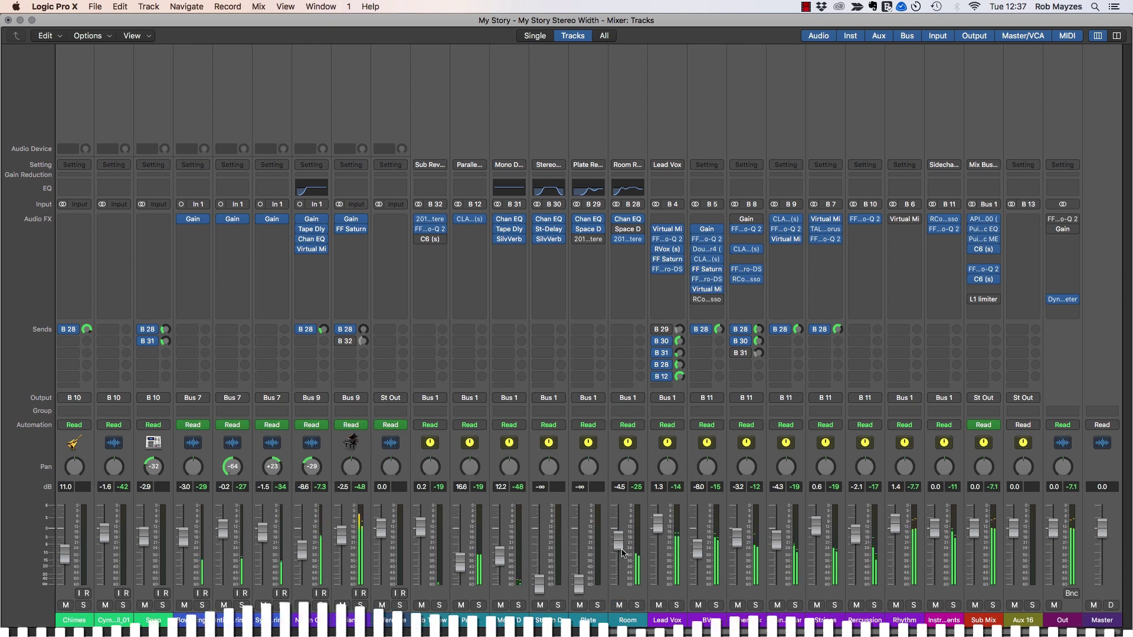
left_click(618, 605)
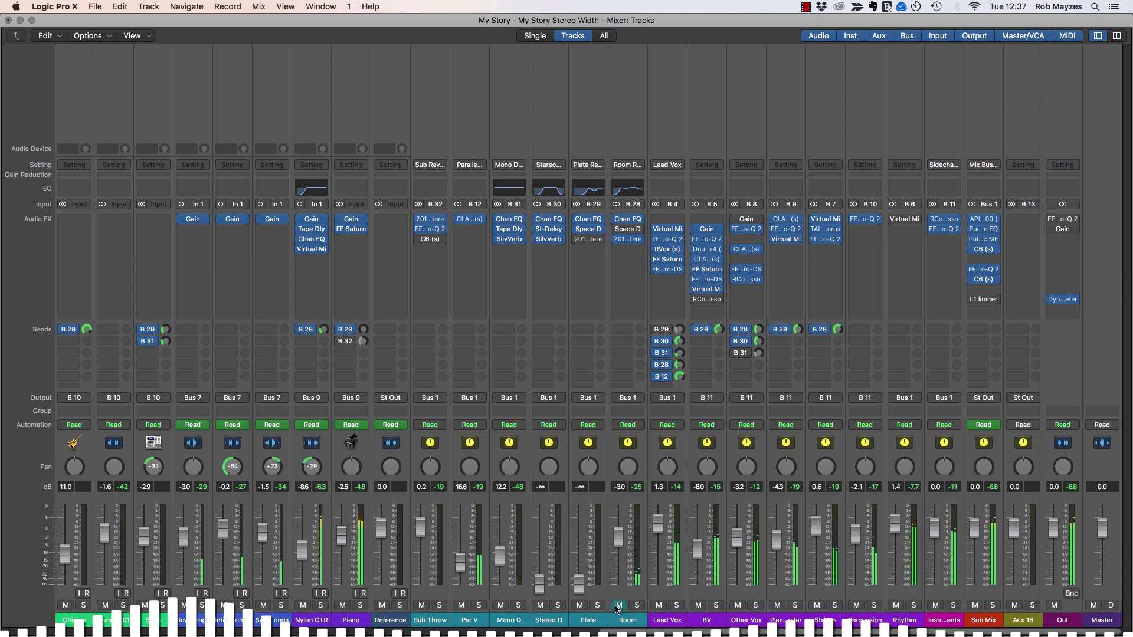
left_click(618, 608)
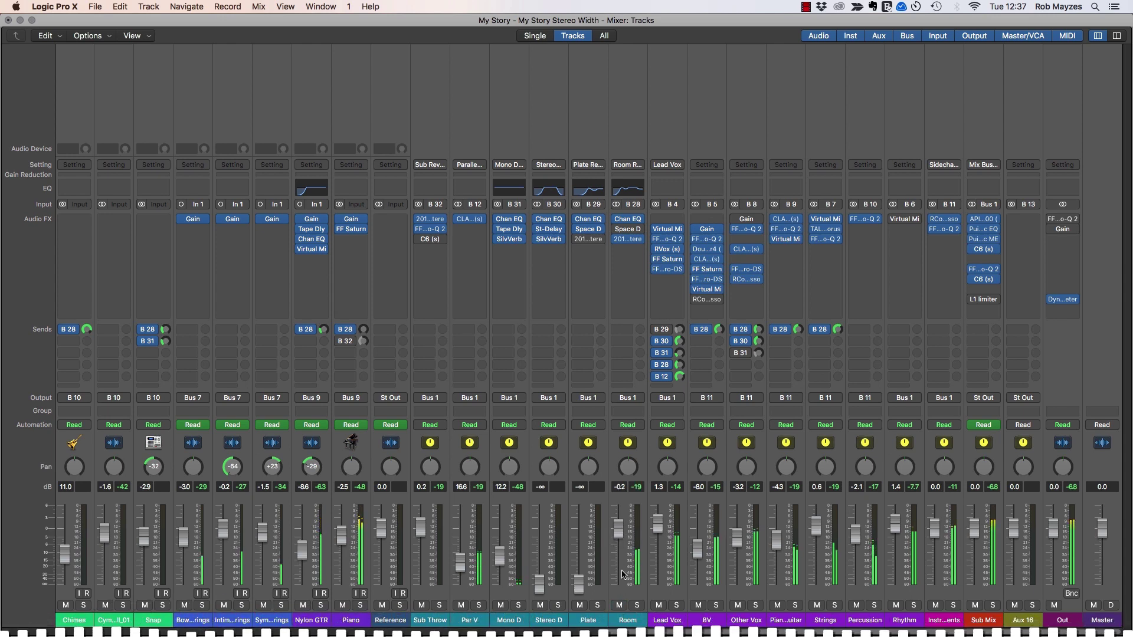
left_click_drag(623, 543, 623, 538)
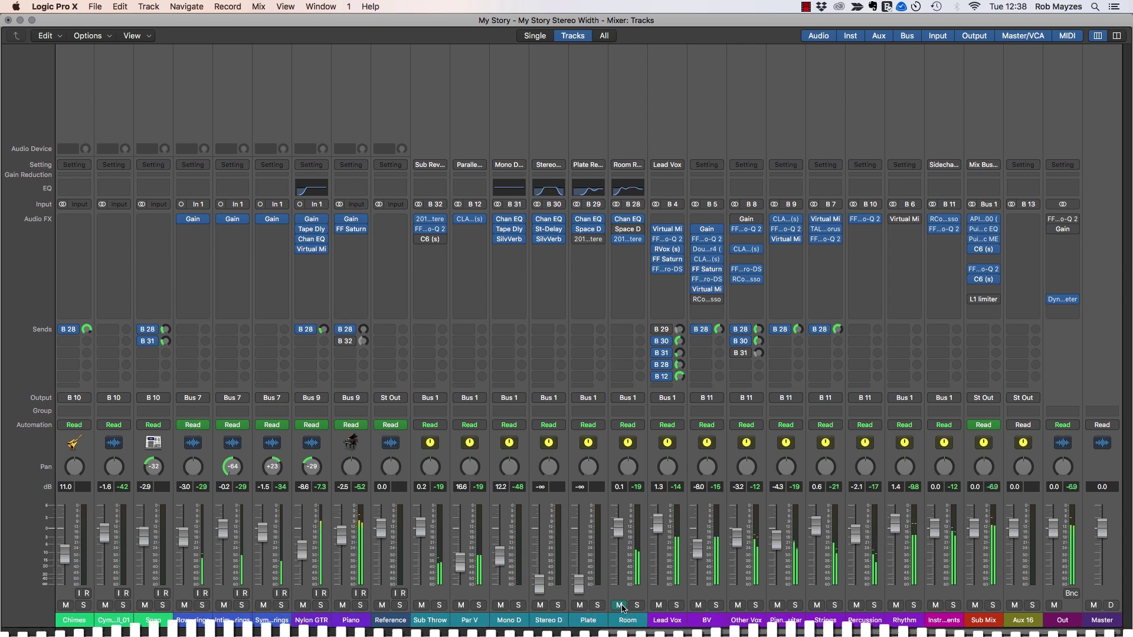
left_click(620, 605)
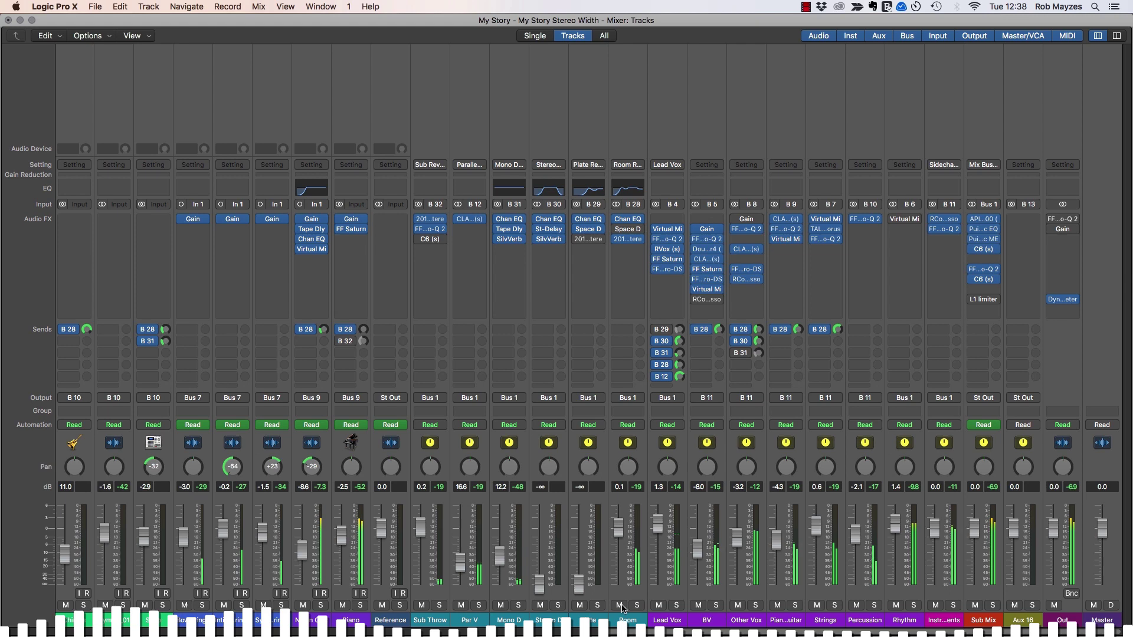
left_click(620, 605)
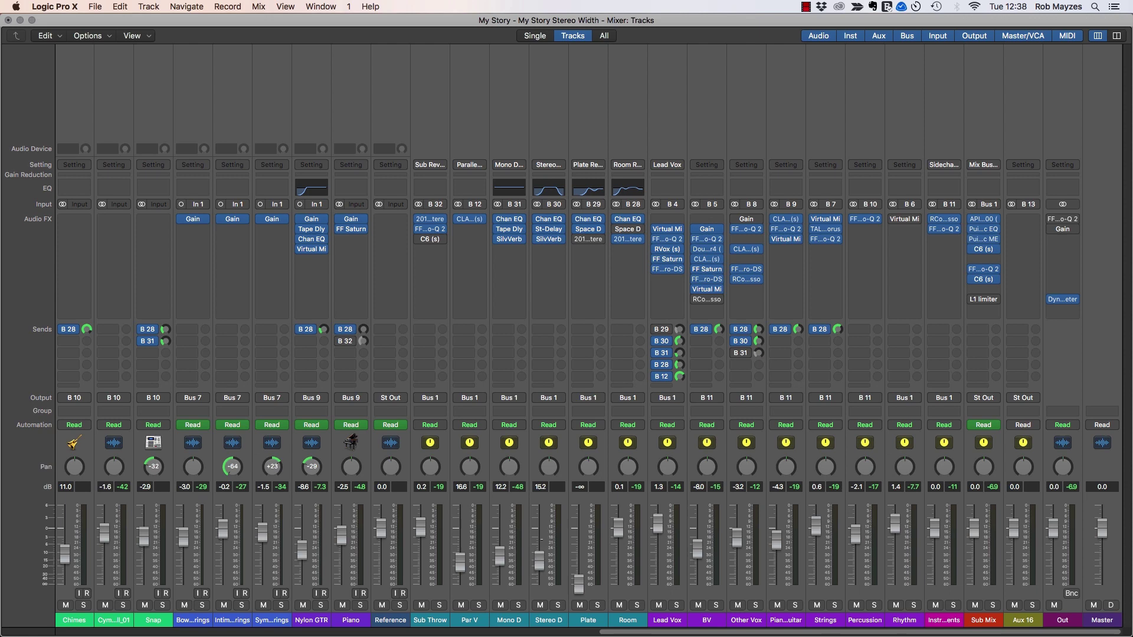
- Solo Stereo D and Plate in turn, checking St-Delay and Space Designer and raising Plate
left_click(558, 606)
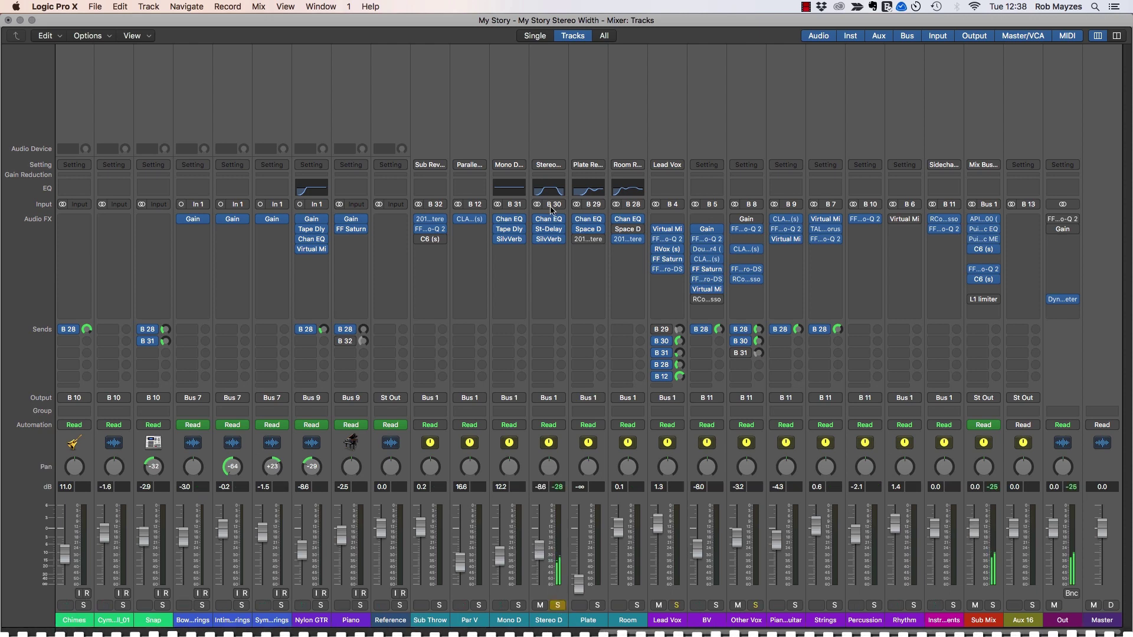
left_click(548, 230)
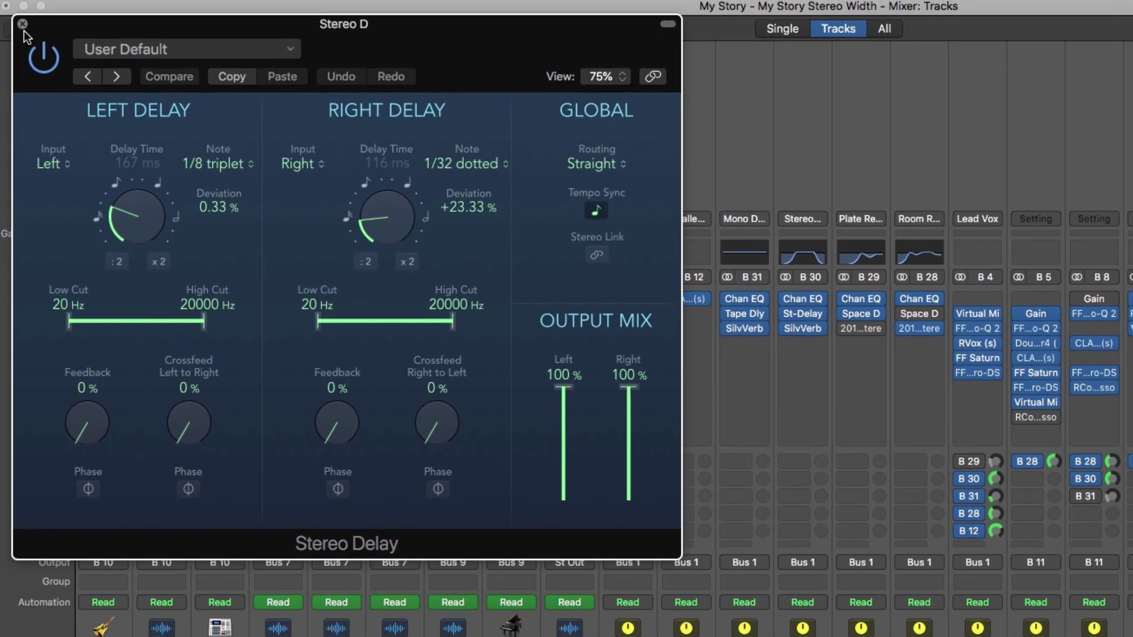
left_click(26, 21)
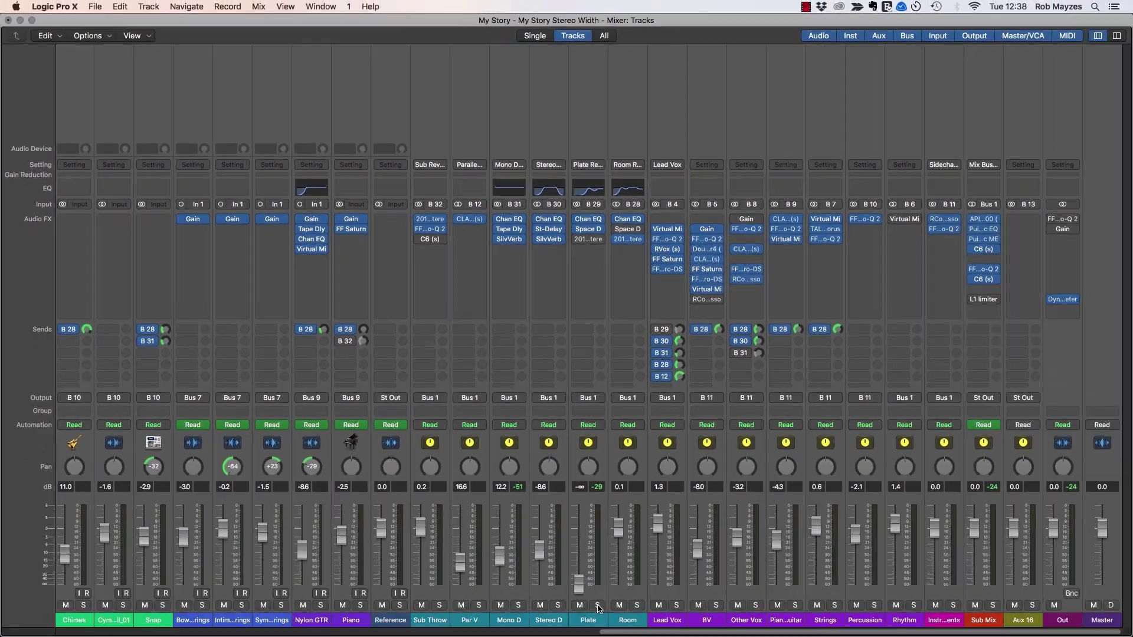
left_click(599, 605)
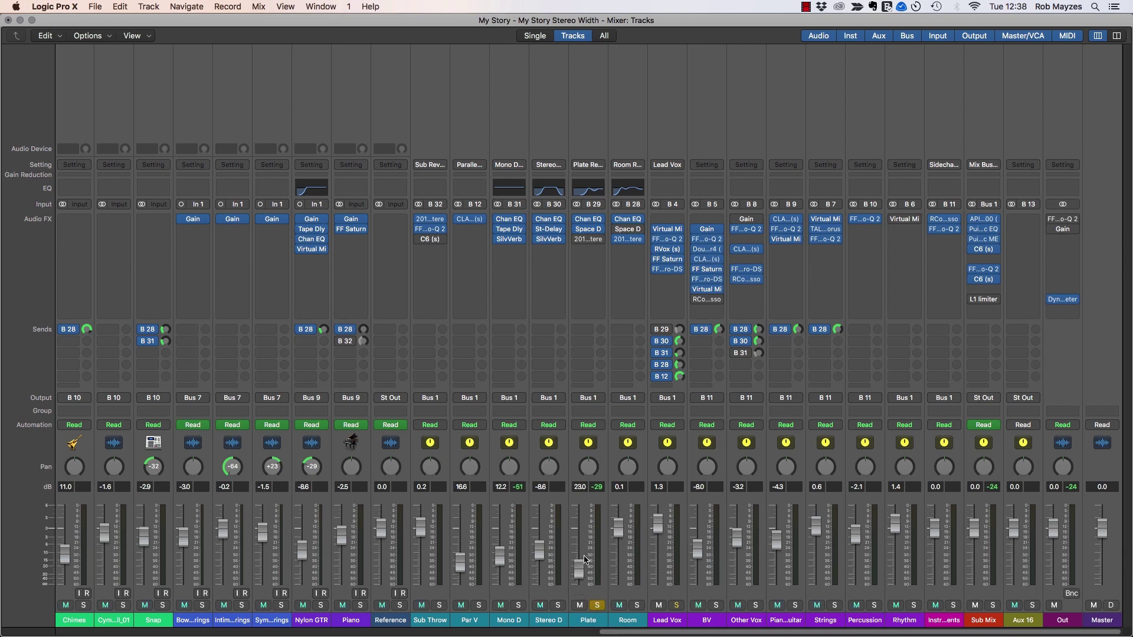
mouse_move(580, 573)
left_mouse_down()
mouse_move(579, 546)
mouse_move(583, 558)
left_mouse_up()
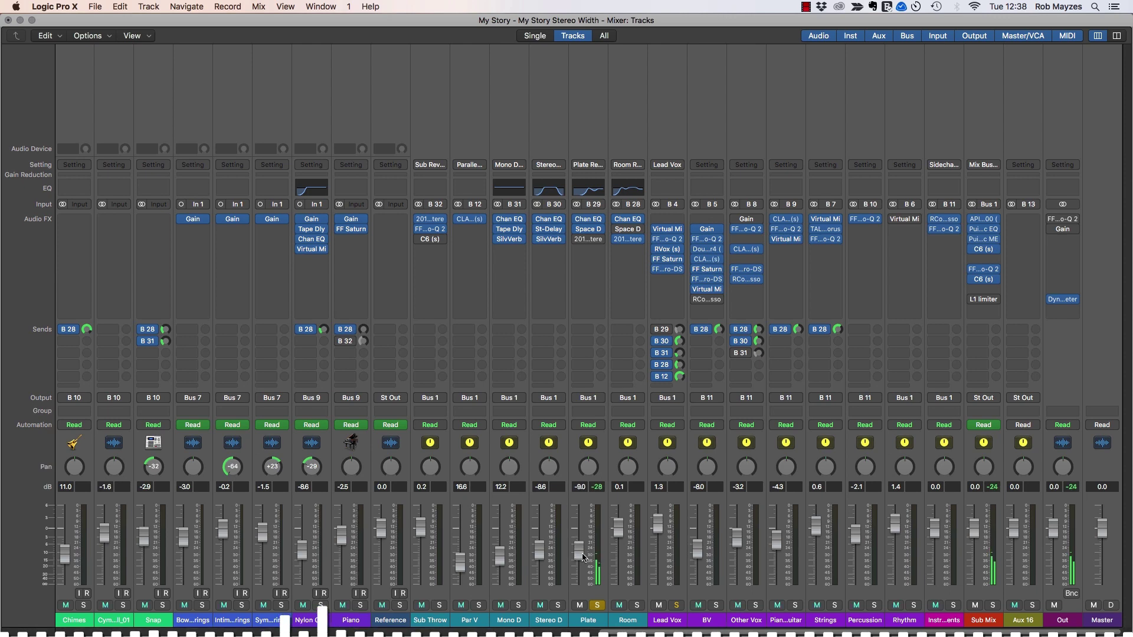
left_click(587, 230)
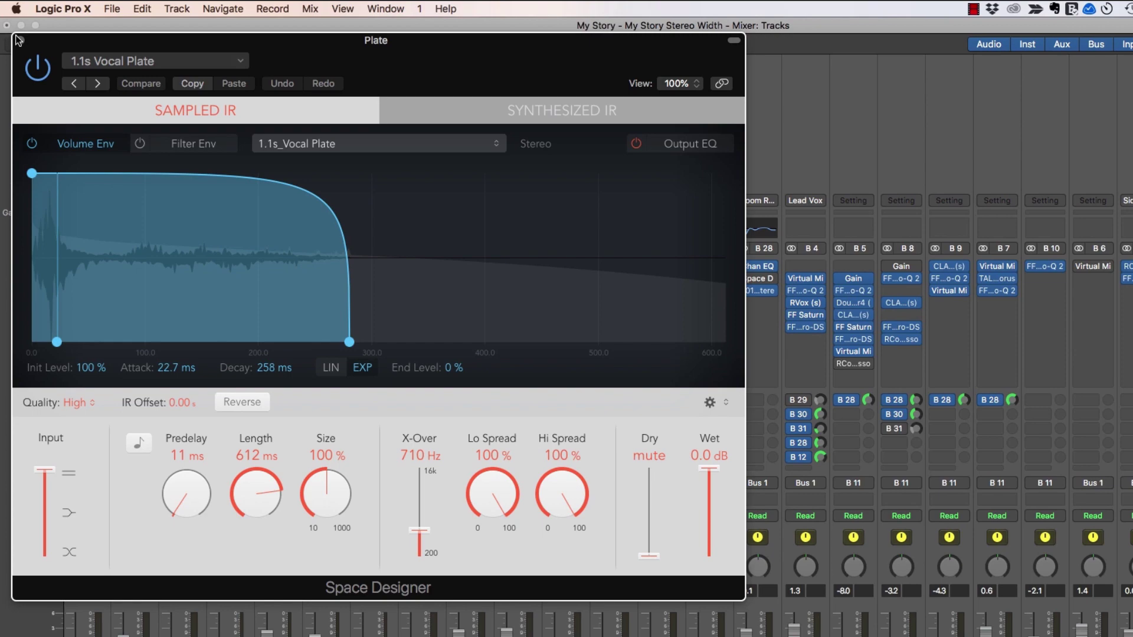
left_click(18, 40)
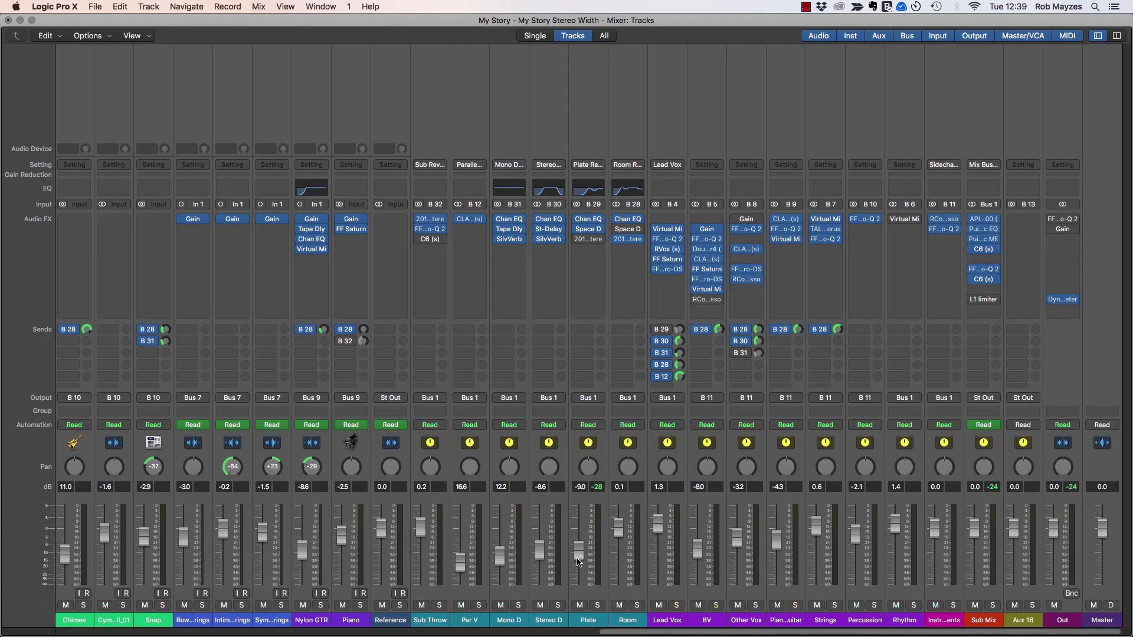
- During playback, balance the Stereo D and Plate levels, mute Stereo D, and select all three returns
key("space")
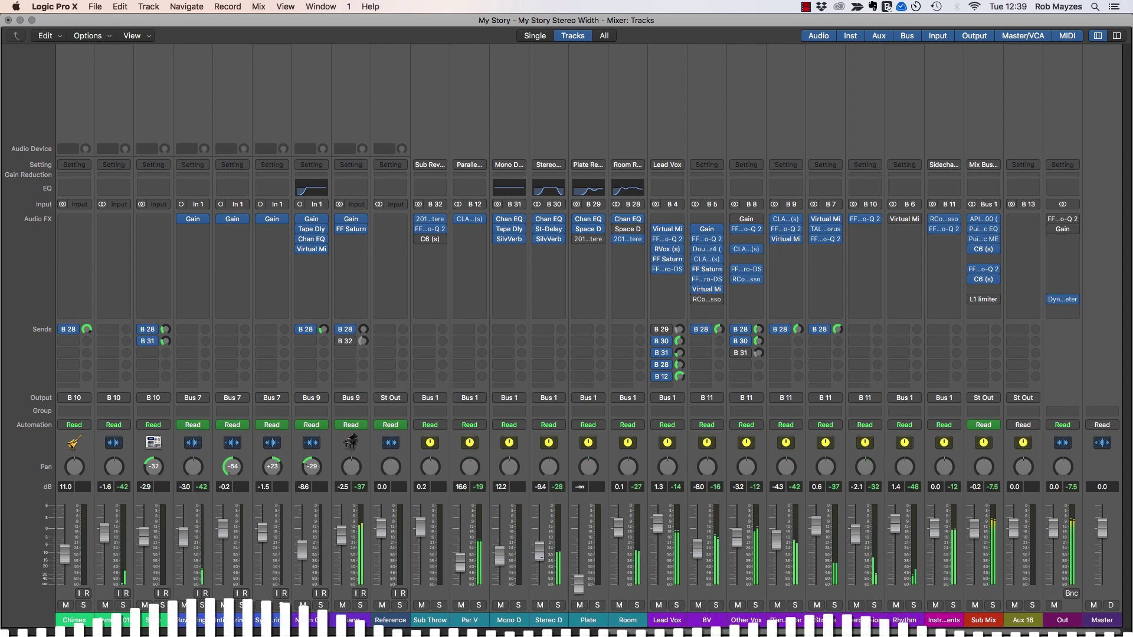
left_click_drag(540, 553, 540, 567)
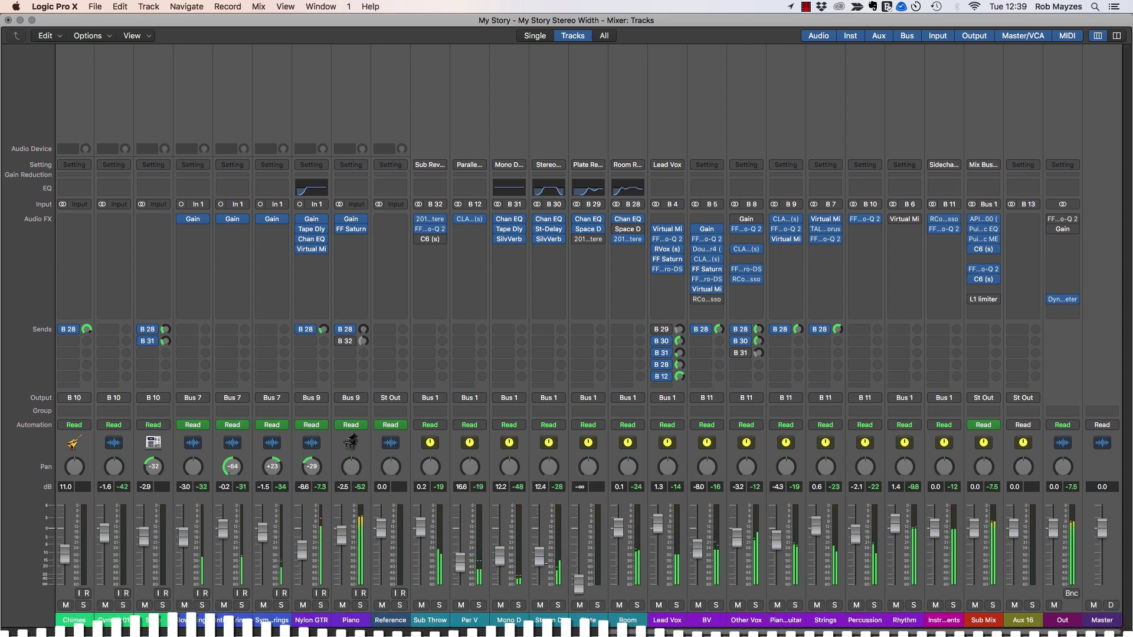
left_click_drag(579, 583, 579, 557)
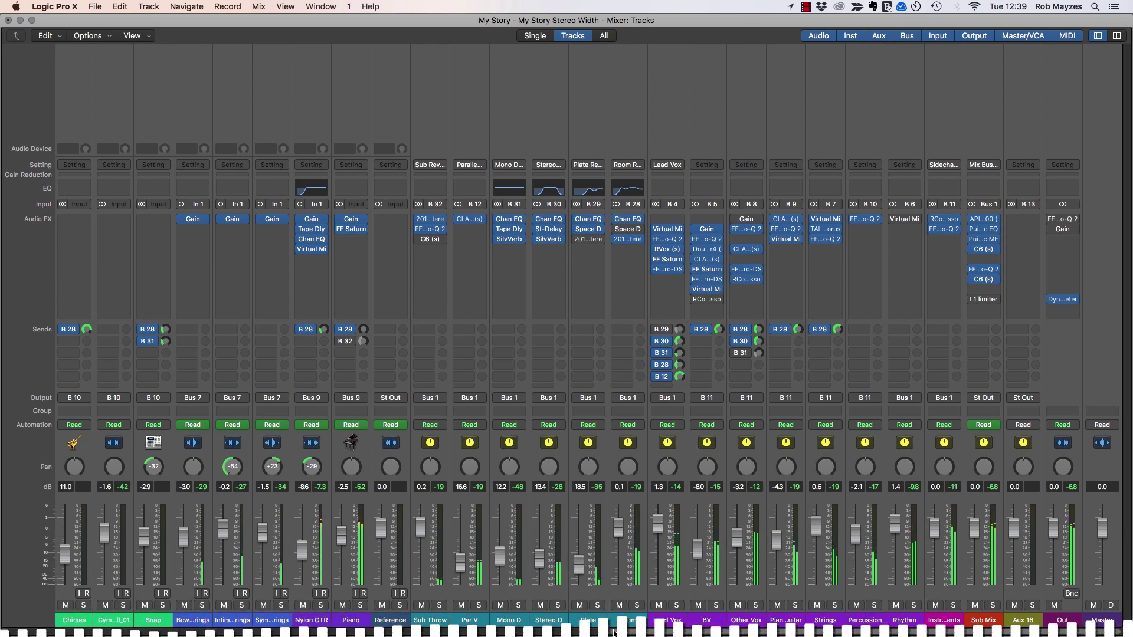
scroll(589, 577, "left", 10)
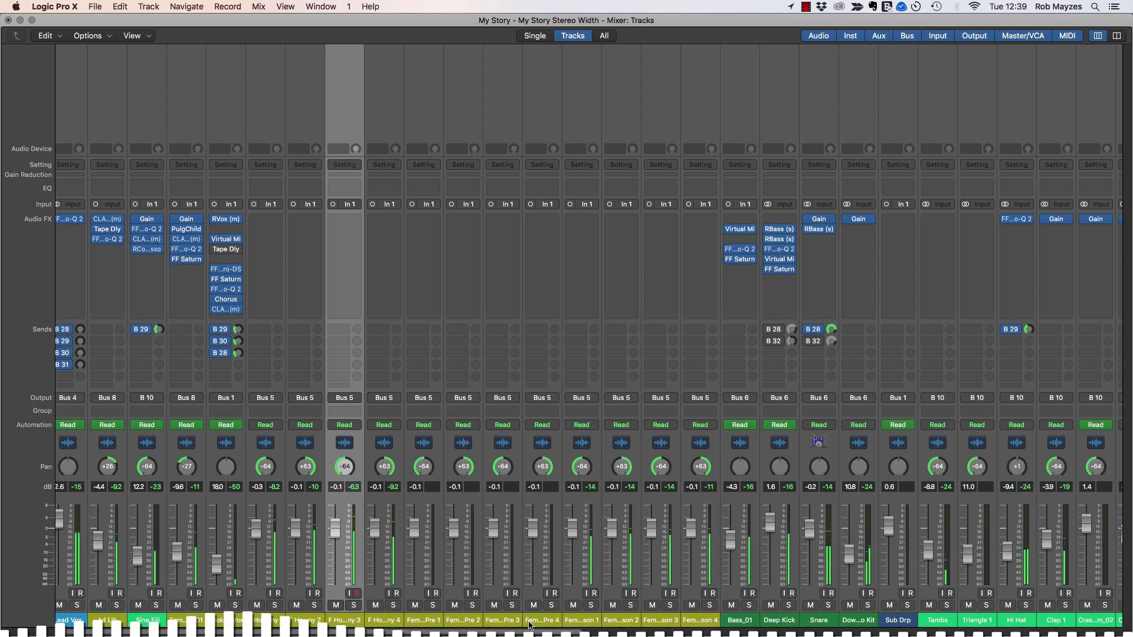
scroll(377, 575, "right", 5)
scroll(567, 531, "right", 8)
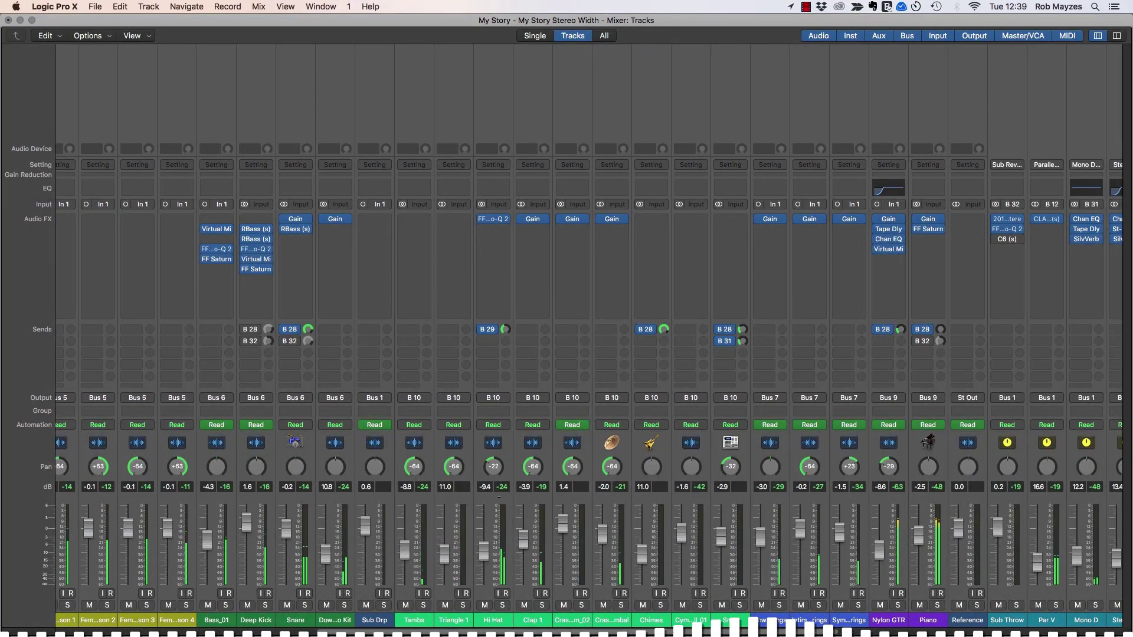
scroll(646, 611, "right", 10)
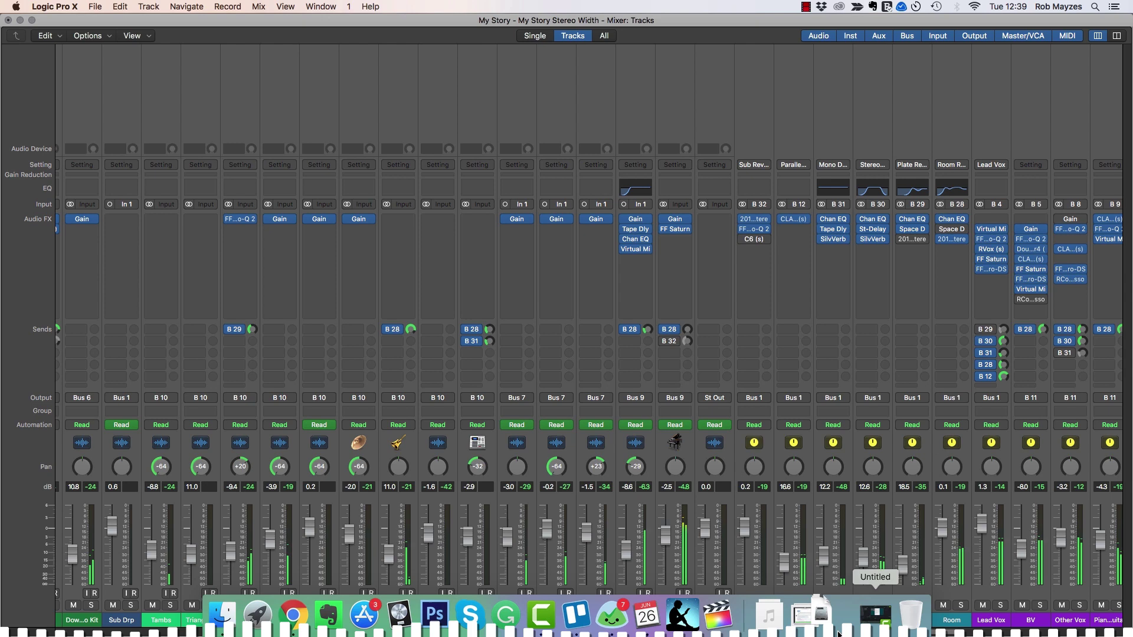
scroll(818, 606, "right", 5)
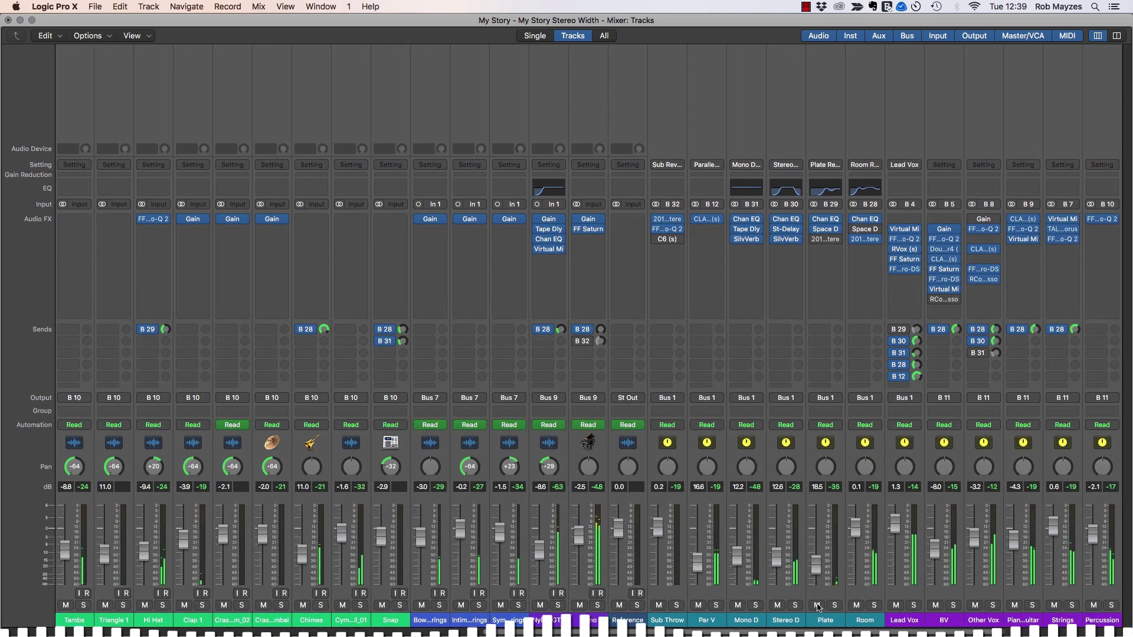
left_click(796, 606)
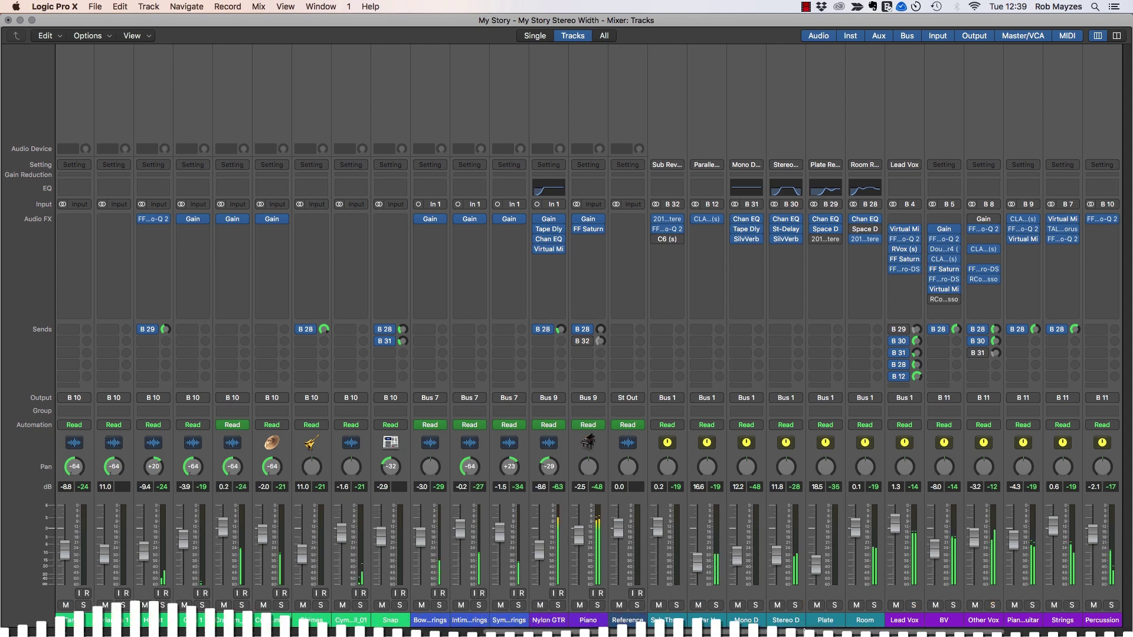
scroll(795, 606, "right", 3)
scroll(686, 596, "right", 5)
scroll(686, 595, "right", 3)
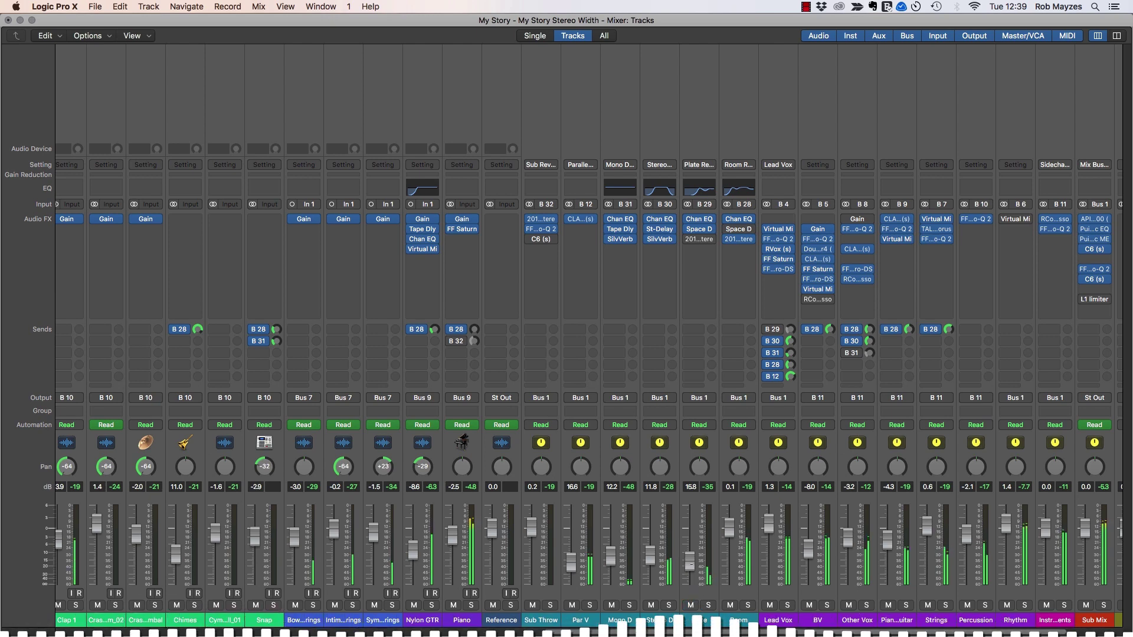
left_click_drag(690, 565, 692, 570)
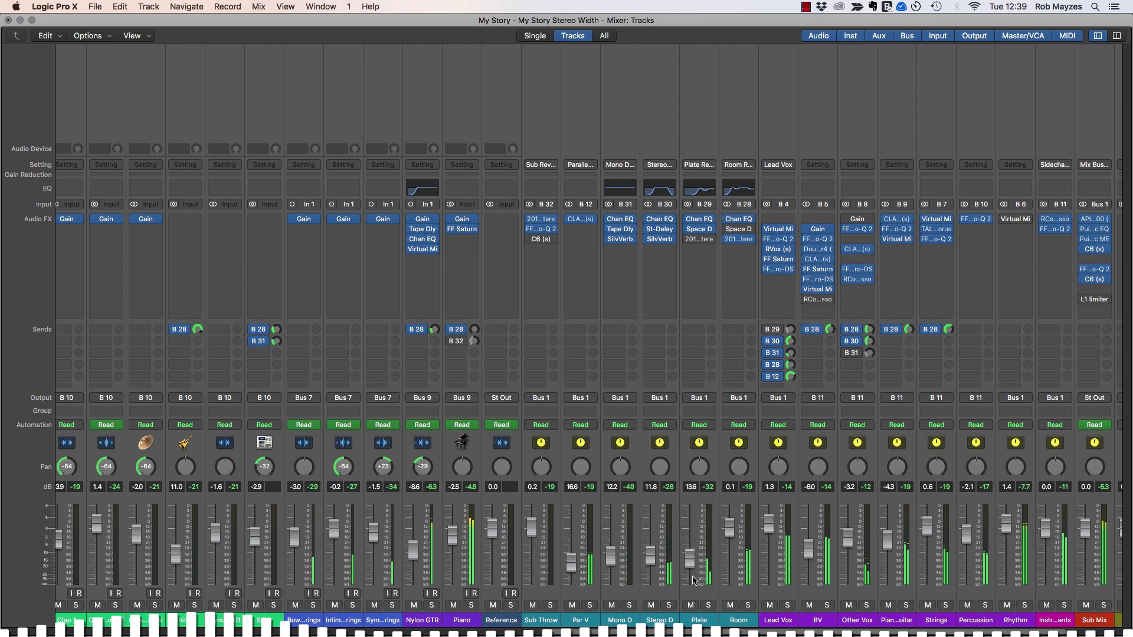
left_click_drag(659, 606, 732, 600)
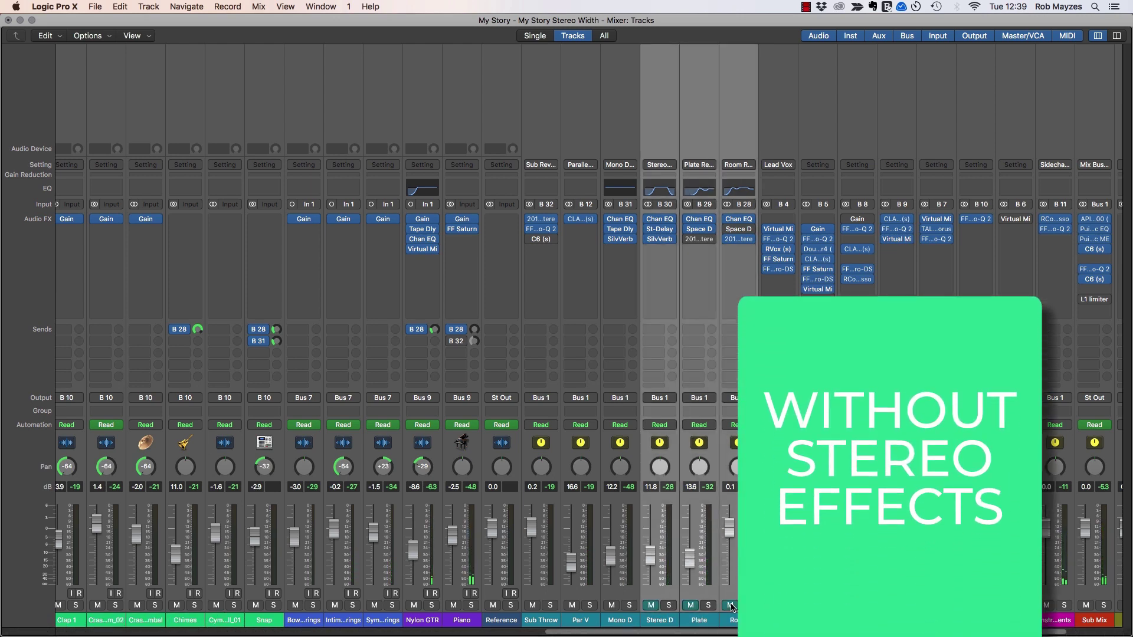
key("space")
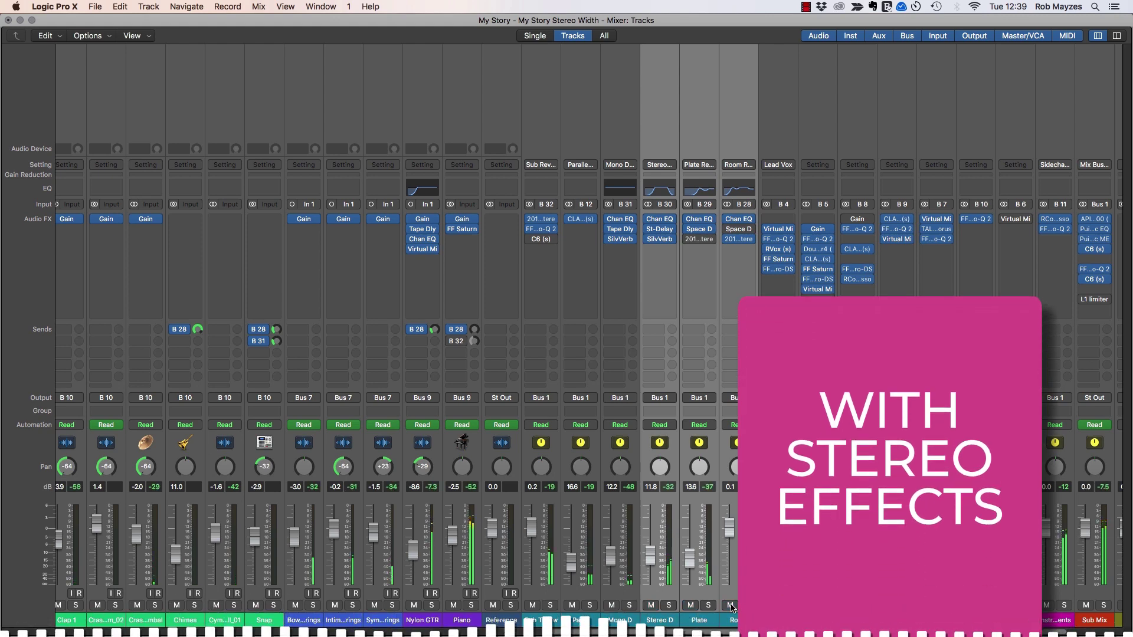
left_click(732, 607)
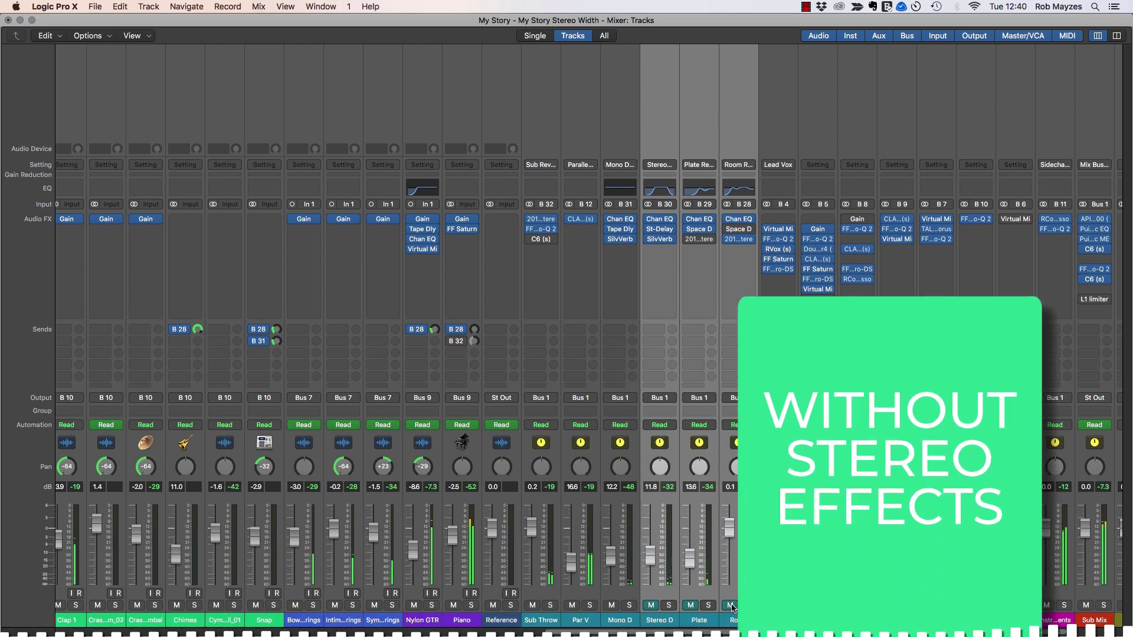
left_click(731, 606)
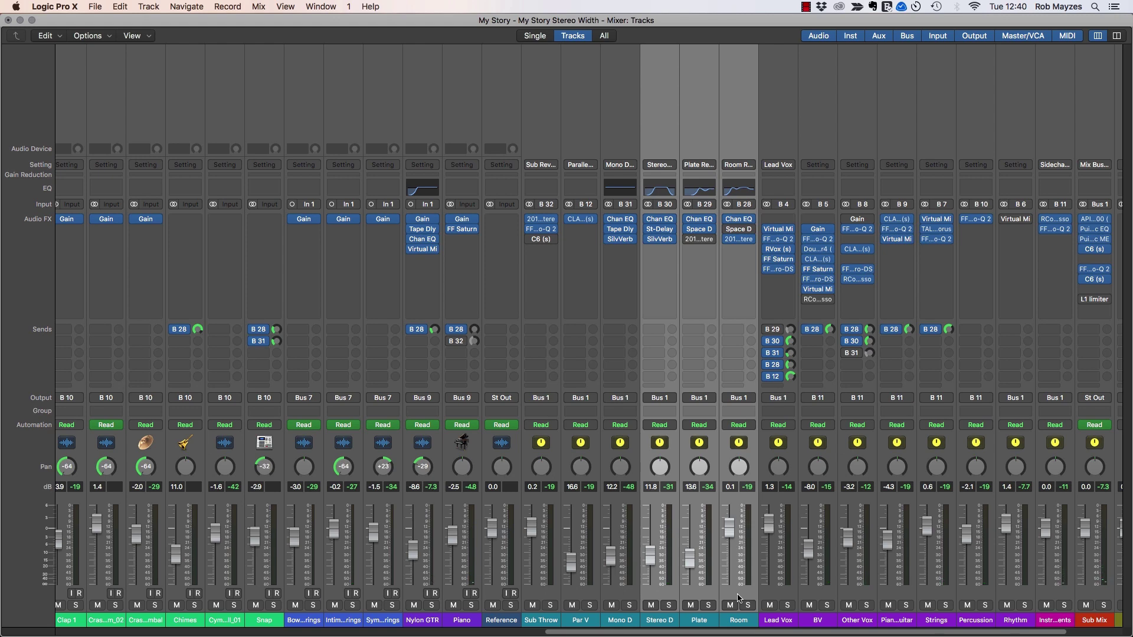
left_click(739, 598)
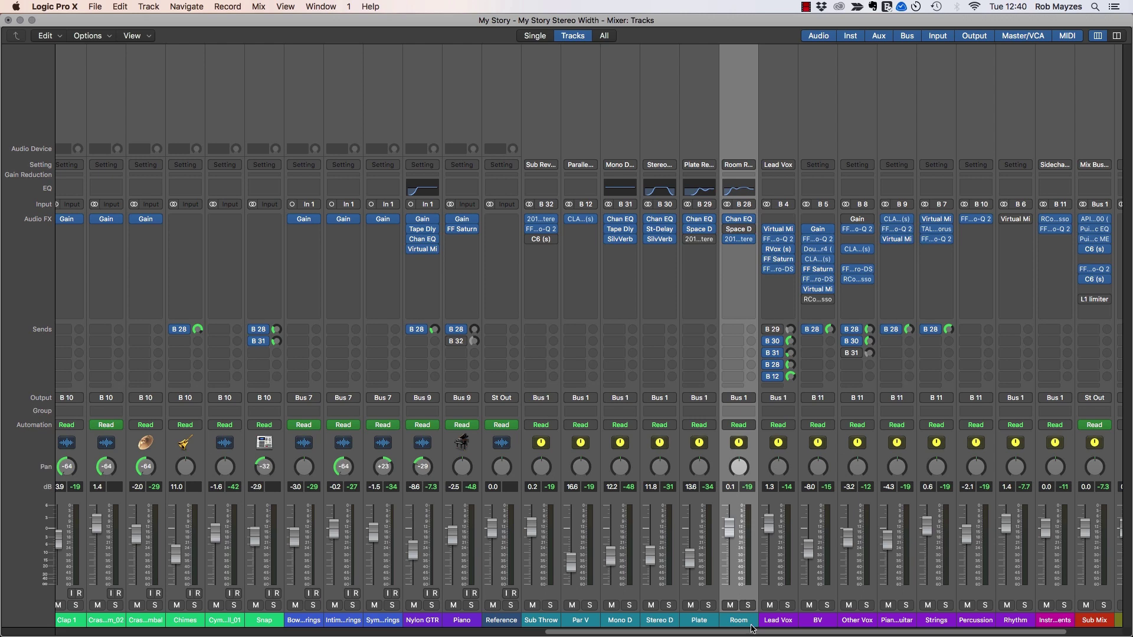
scroll(753, 628, "right", 2)
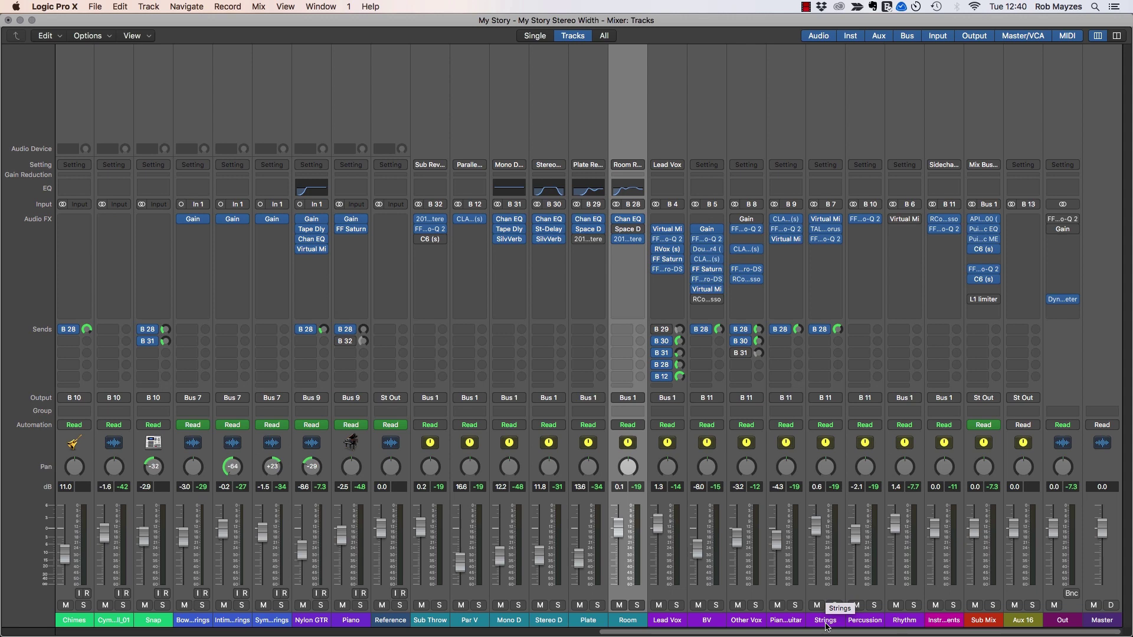
- Solo BV, check its EQ, CLA-2A and Pro-DS inserts, then open Doubler4
left_click(717, 605)
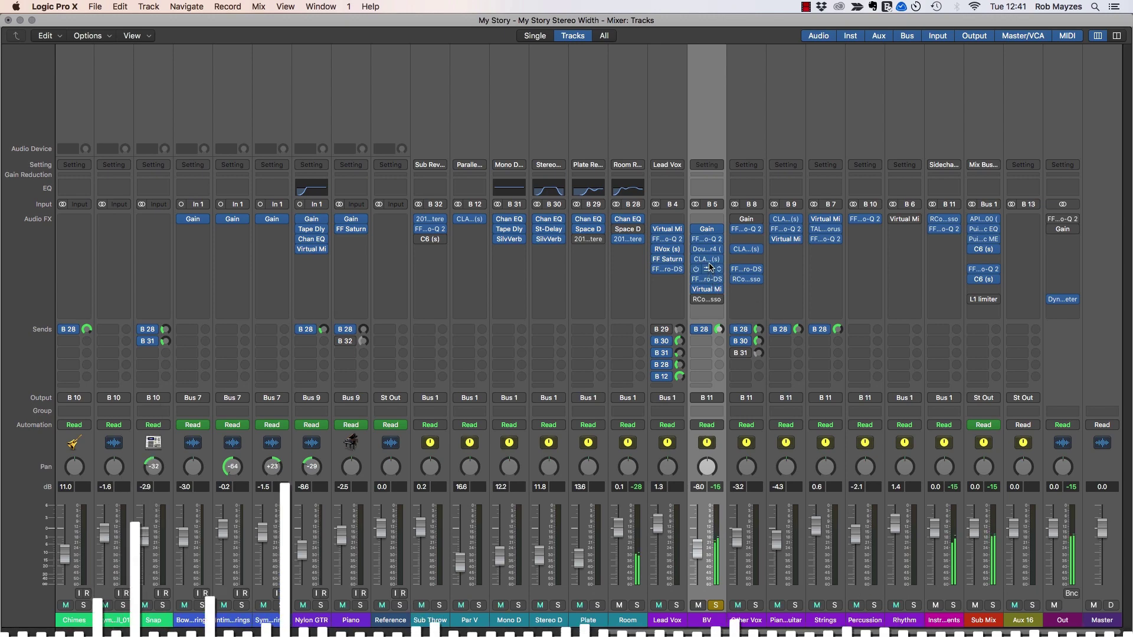
left_click(706, 239)
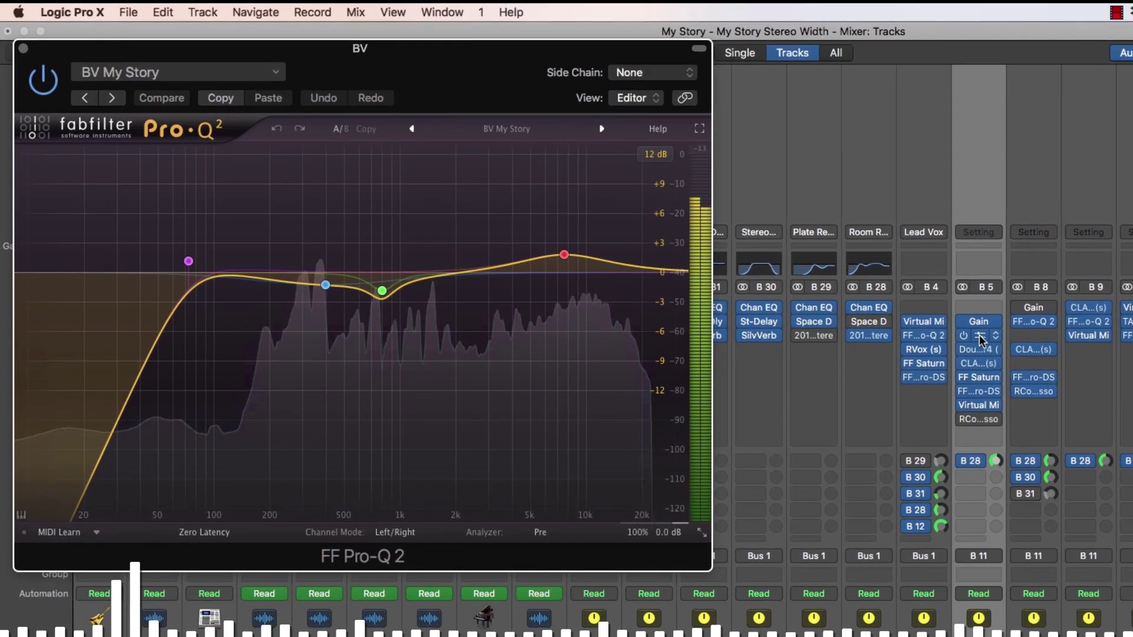
left_click(960, 356)
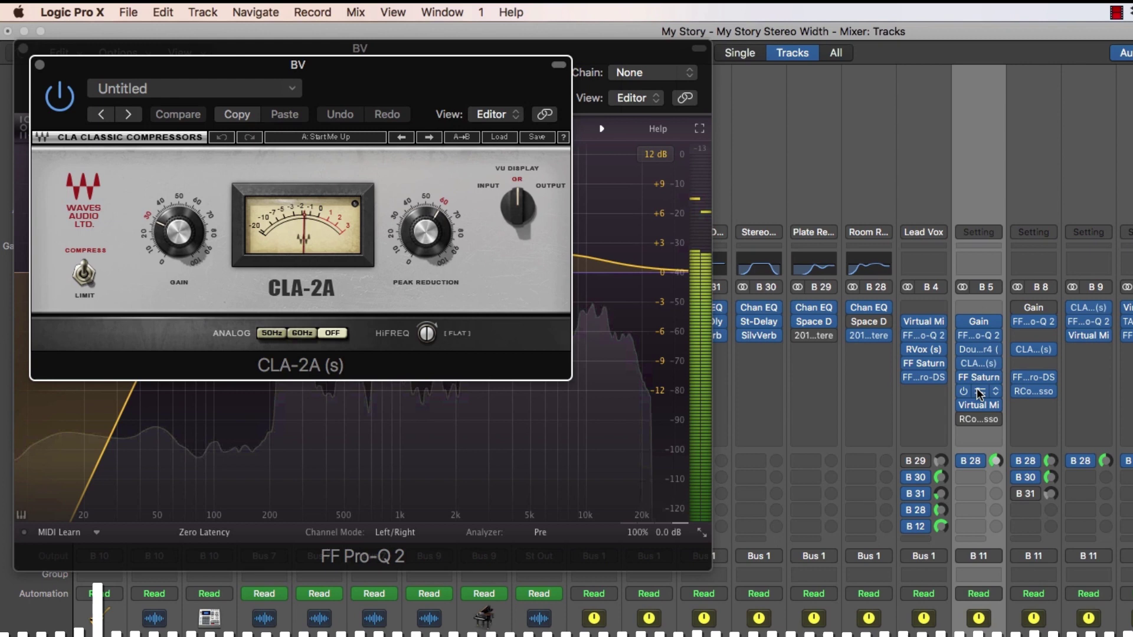
left_click(980, 381)
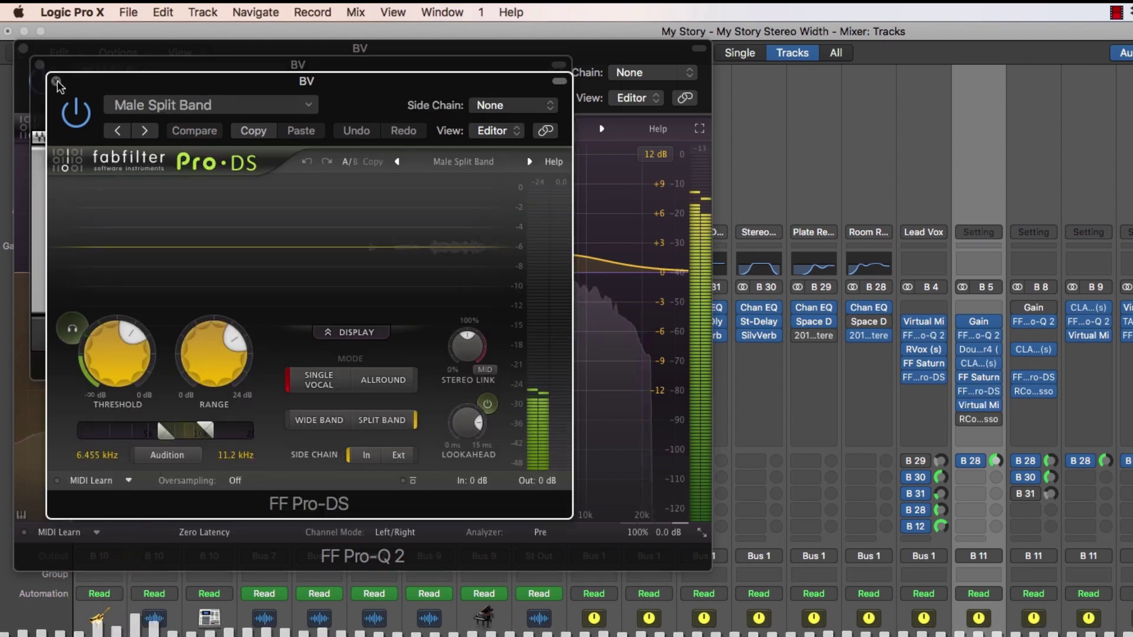
key("super+w")
key("super+w")
key("super+w")
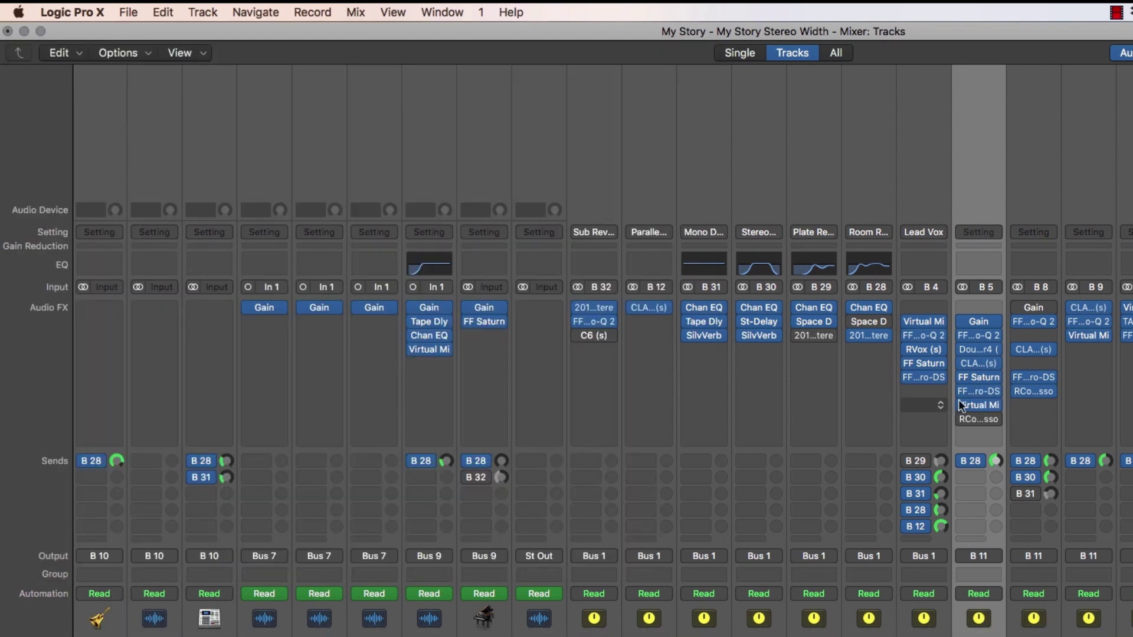
left_click(980, 349)
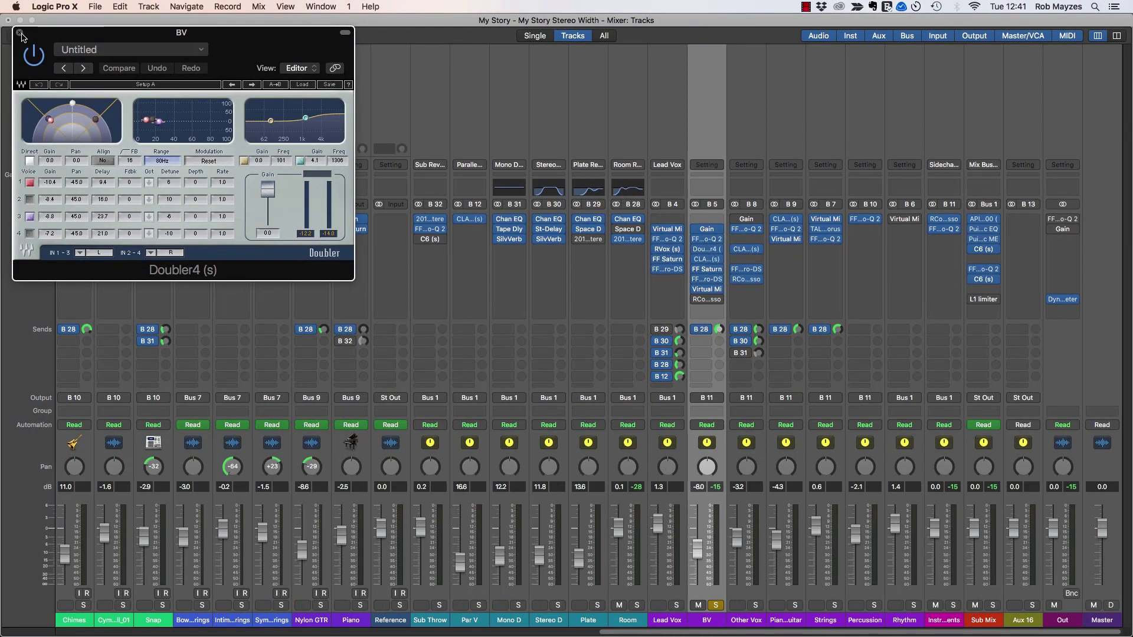
- Close Doubler4, dismiss the BV insert menu, and scroll the mixer left to the harmony tracks
left_click(19, 33)
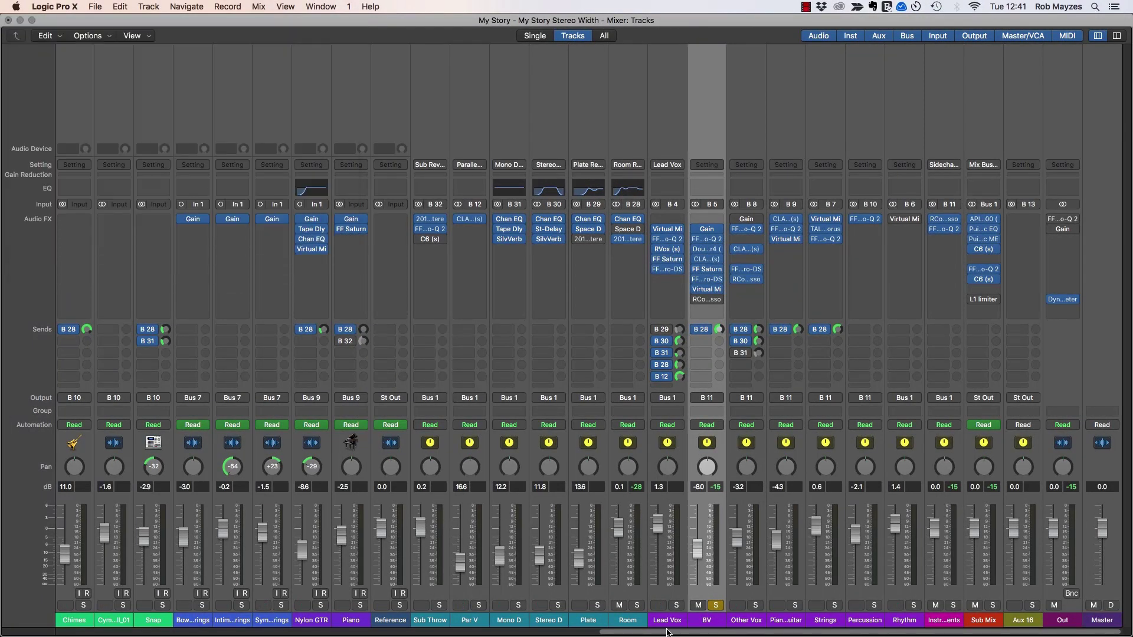
left_click(707, 301)
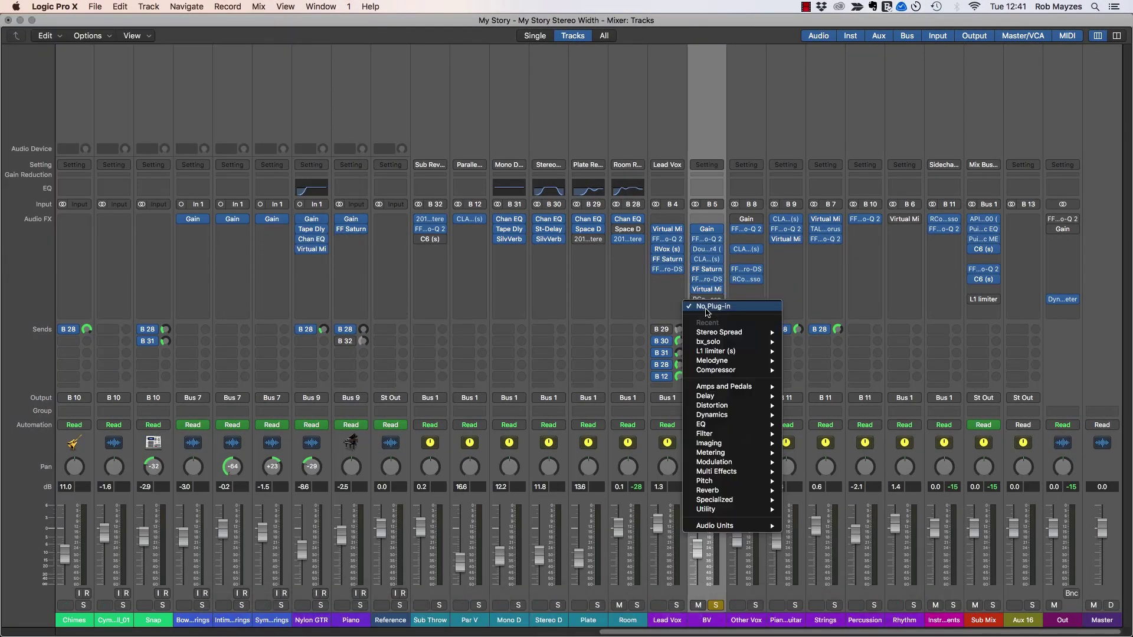
left_click(709, 306)
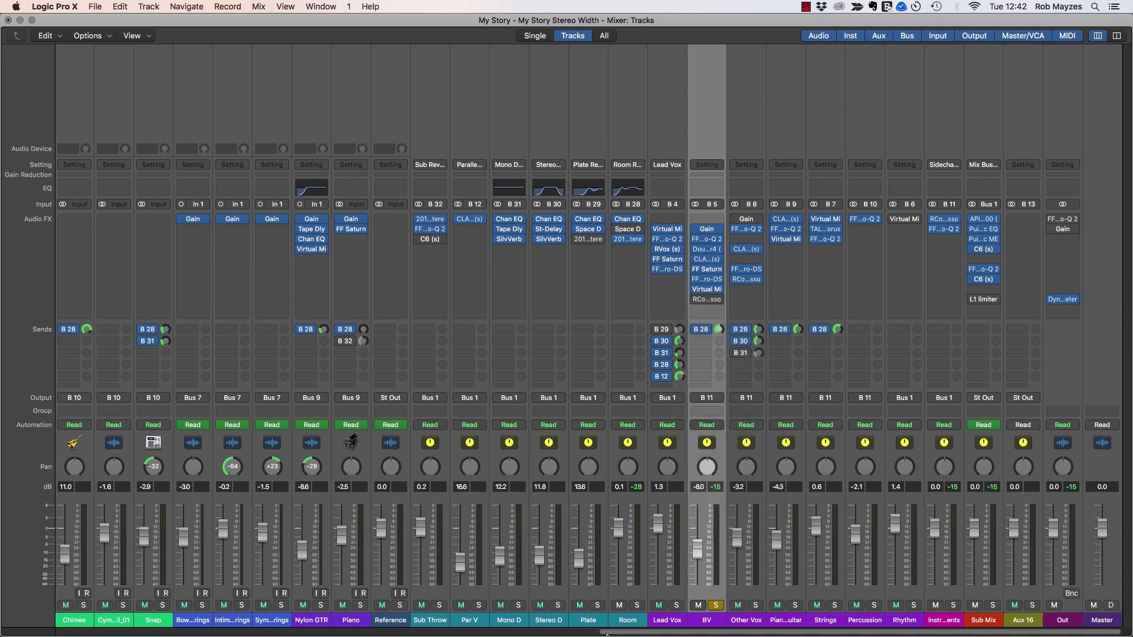
left_click_drag(606, 635, 114, 632)
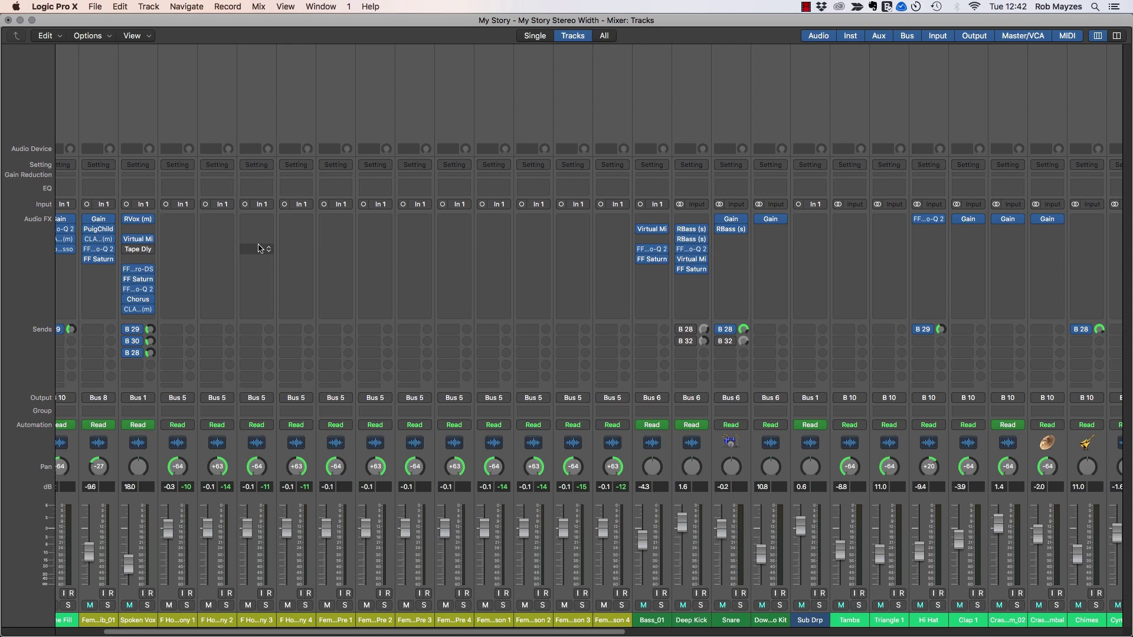
- Add a Channel EQ to F Hook Harmony 3 with a trial midrange boost near 2450 Hz
left_click(261, 222)
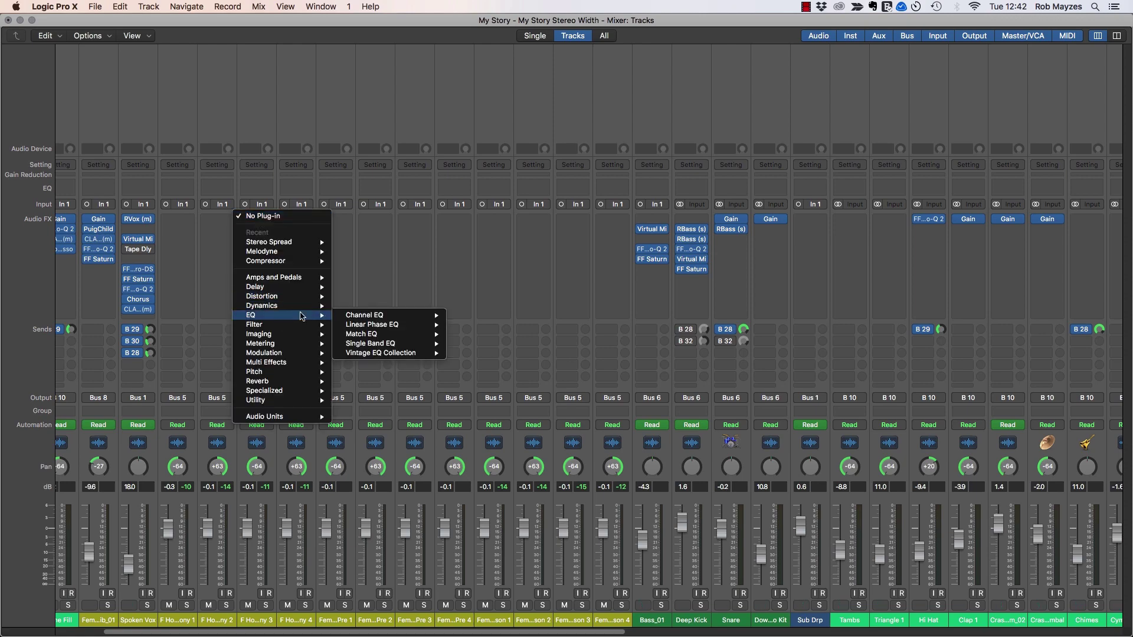
left_click(383, 313)
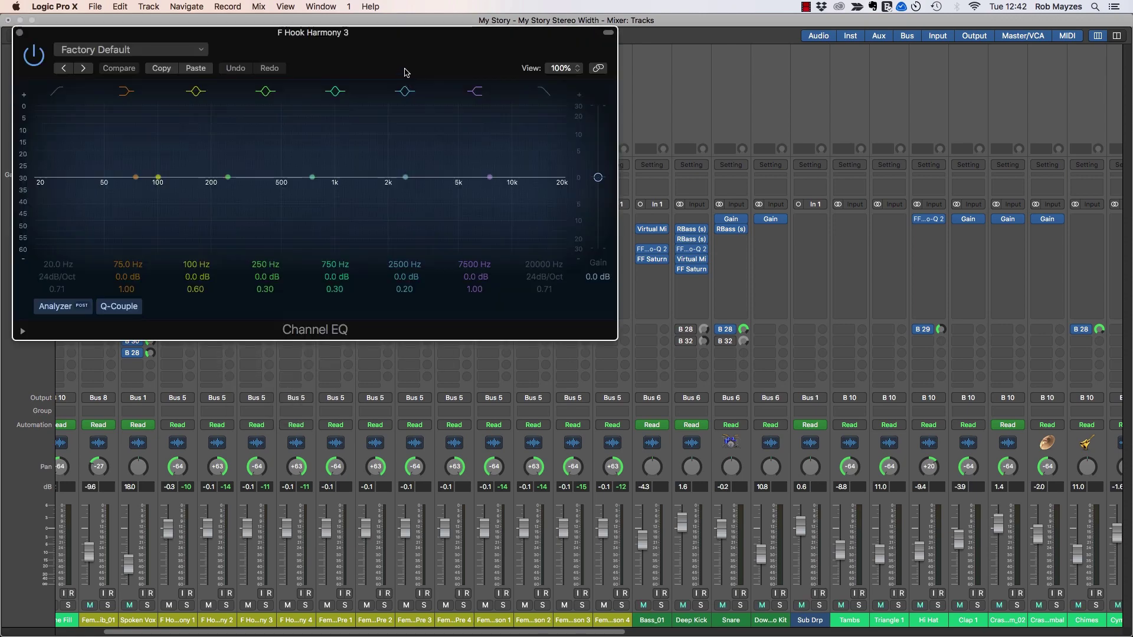
left_click_drag(404, 43, 823, 122)
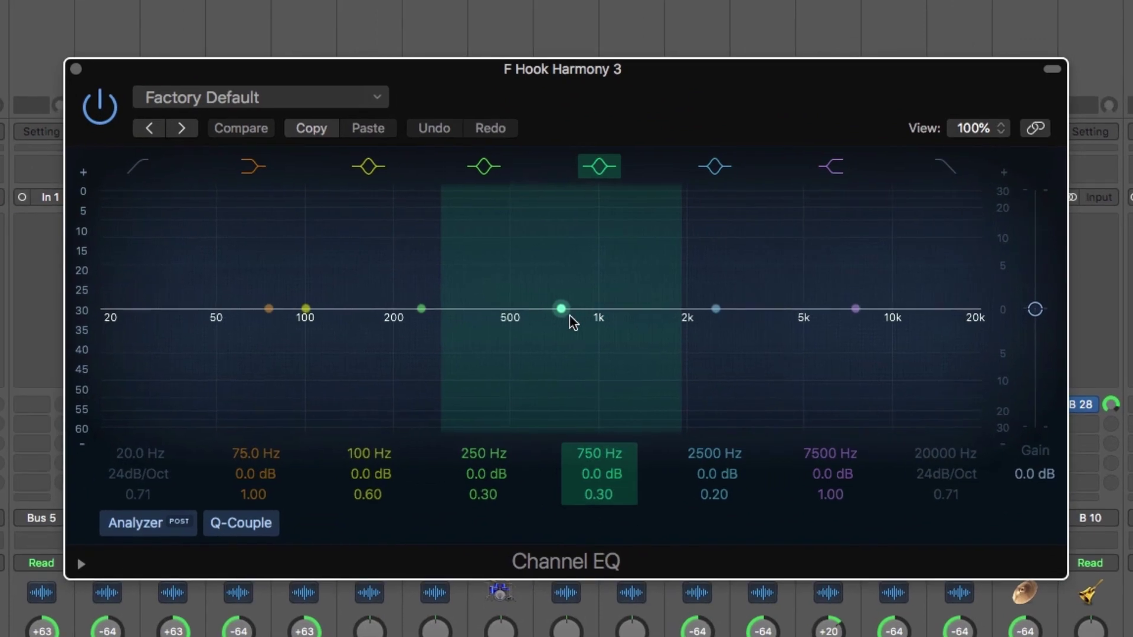
left_click_drag(562, 310, 711, 281)
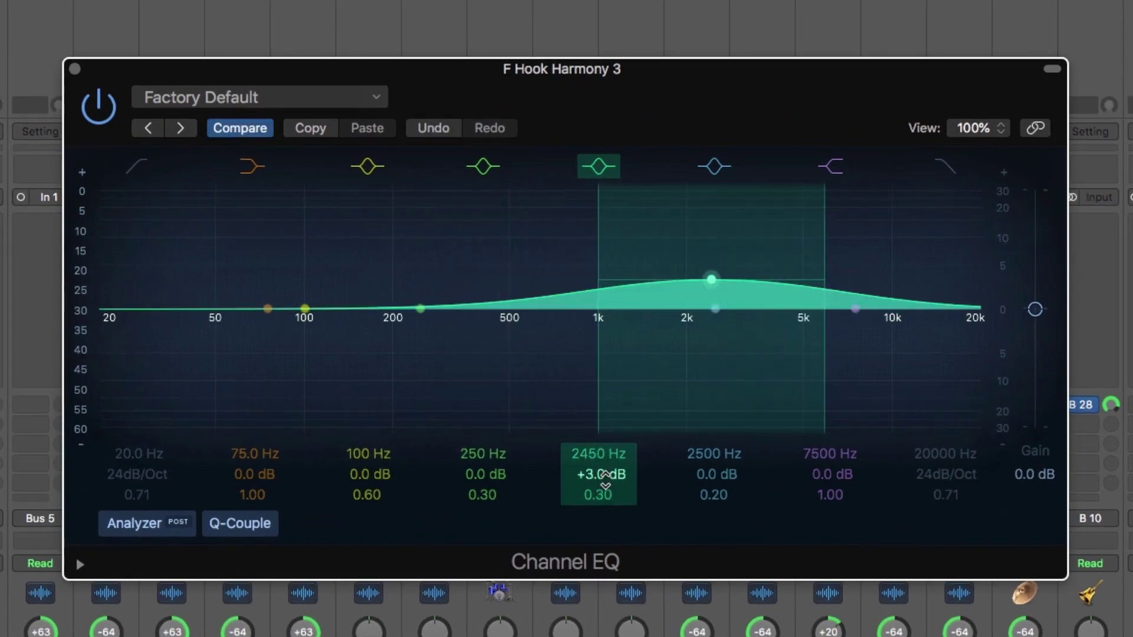
mouse_move(633, 479)
left_mouse_down()
mouse_move(633, 470)
mouse_move(602, 487)
mouse_move(601, 461)
left_mouse_up()
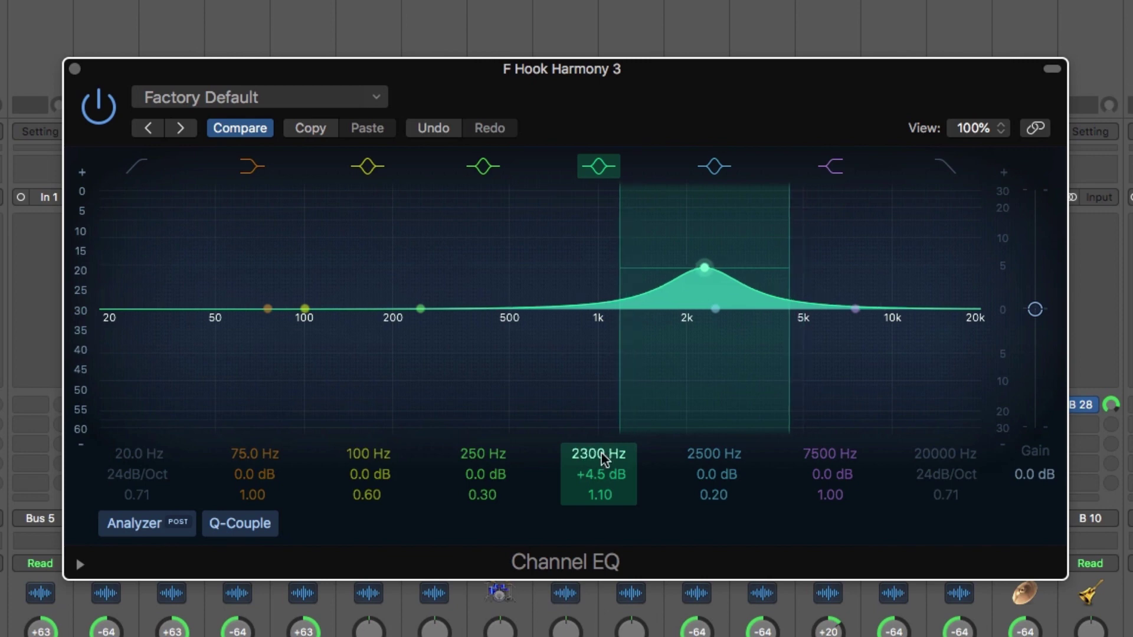
- During playback, move the boost to about 4950 Hz, narrow it, and reduce it to +1.5 dB
key("space")
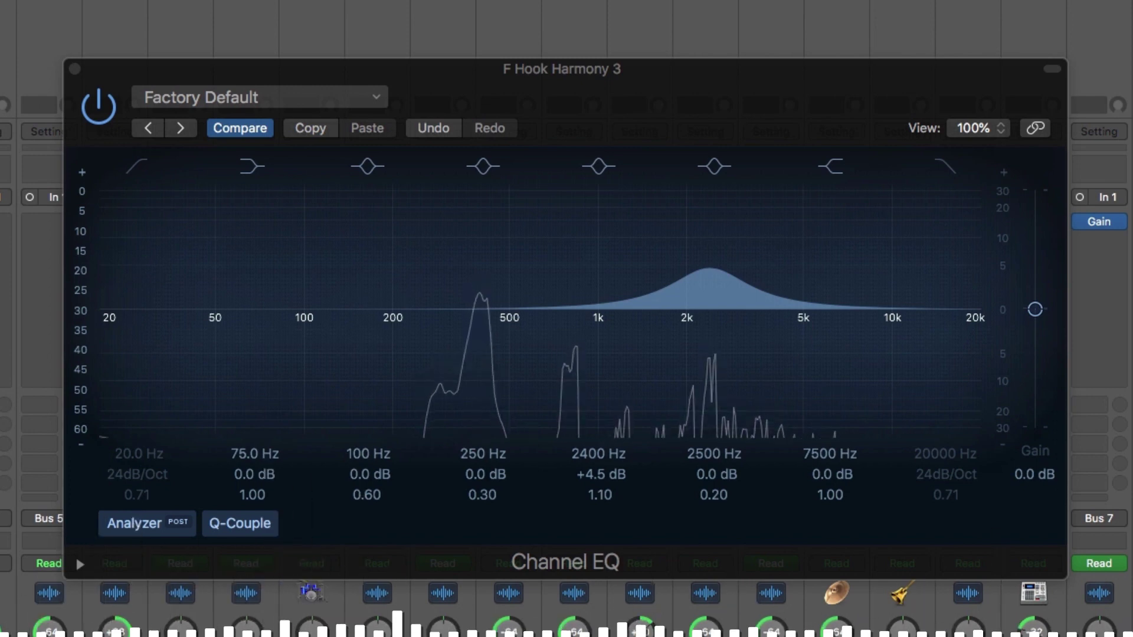
mouse_move(711, 270)
left_mouse_down()
mouse_move(887, 271)
mouse_move(757, 250)
mouse_move(790, 251)
mouse_move(812, 288)
mouse_move(803, 284)
left_mouse_up()
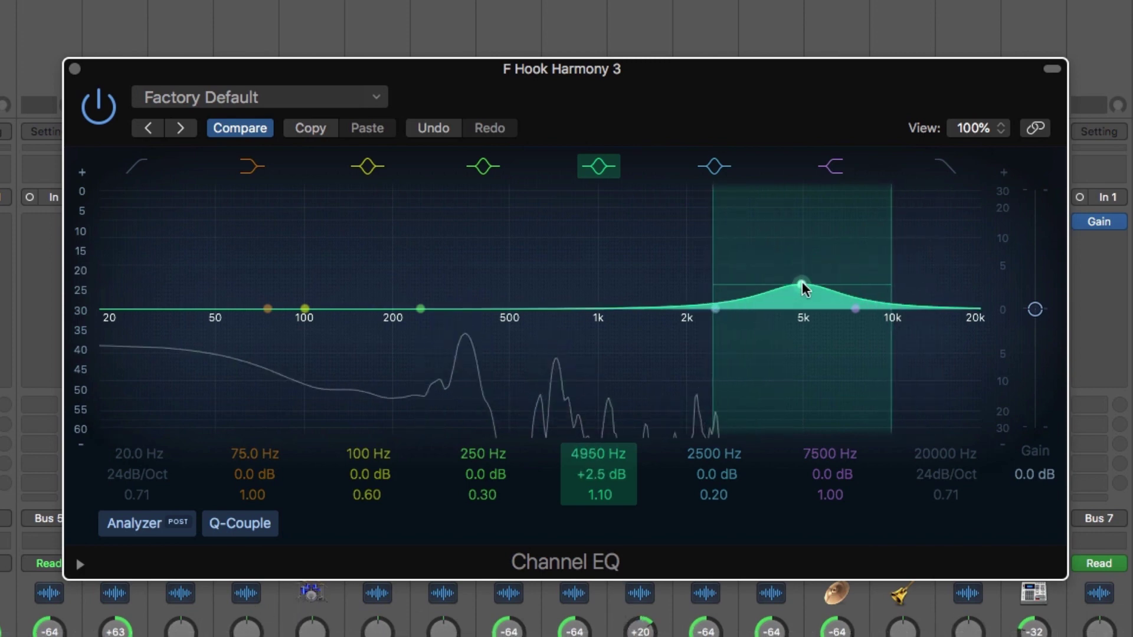
left_click_drag(878, 363, 871, 363)
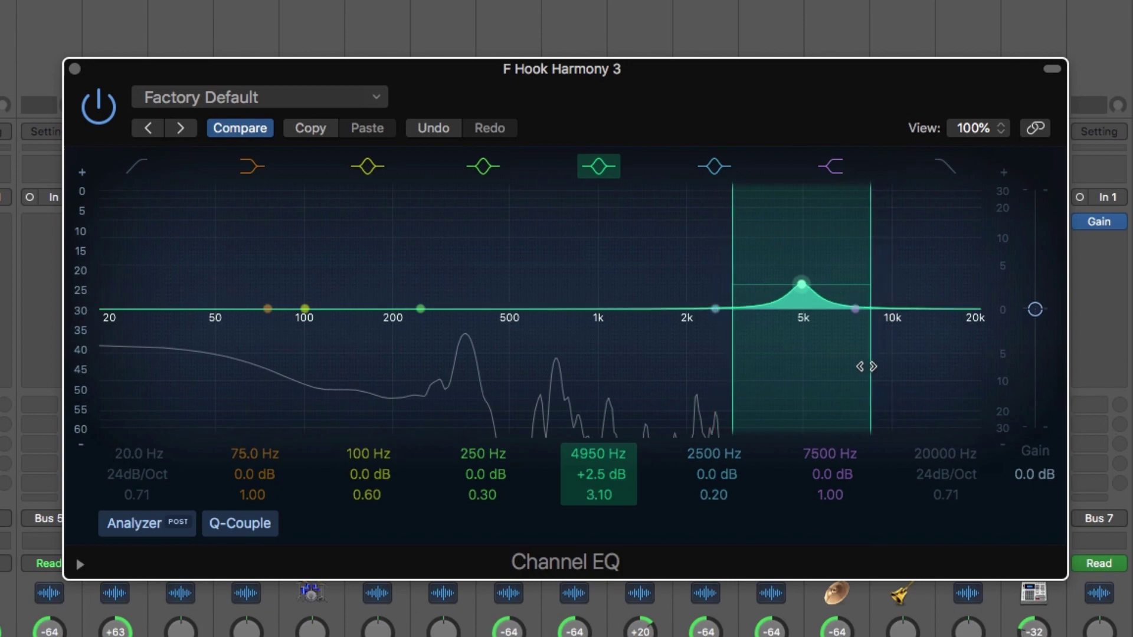
left_click_drag(600, 475, 601, 483)
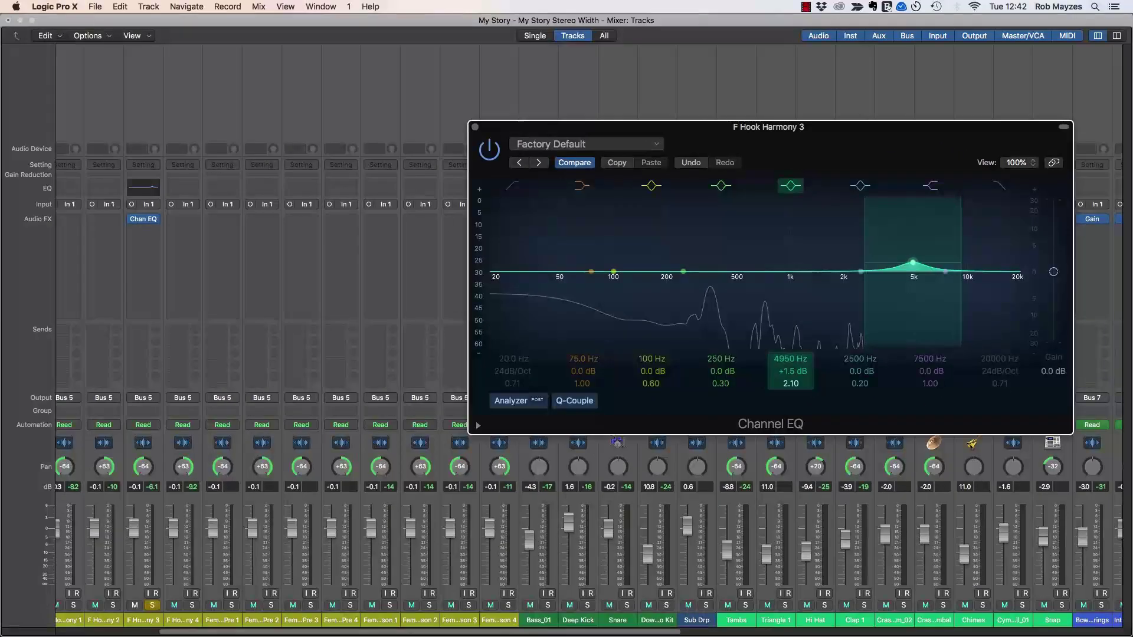
- Close the EQ window and Option-drag the Chan EQ onto the other harmony channels
left_click(406, 117)
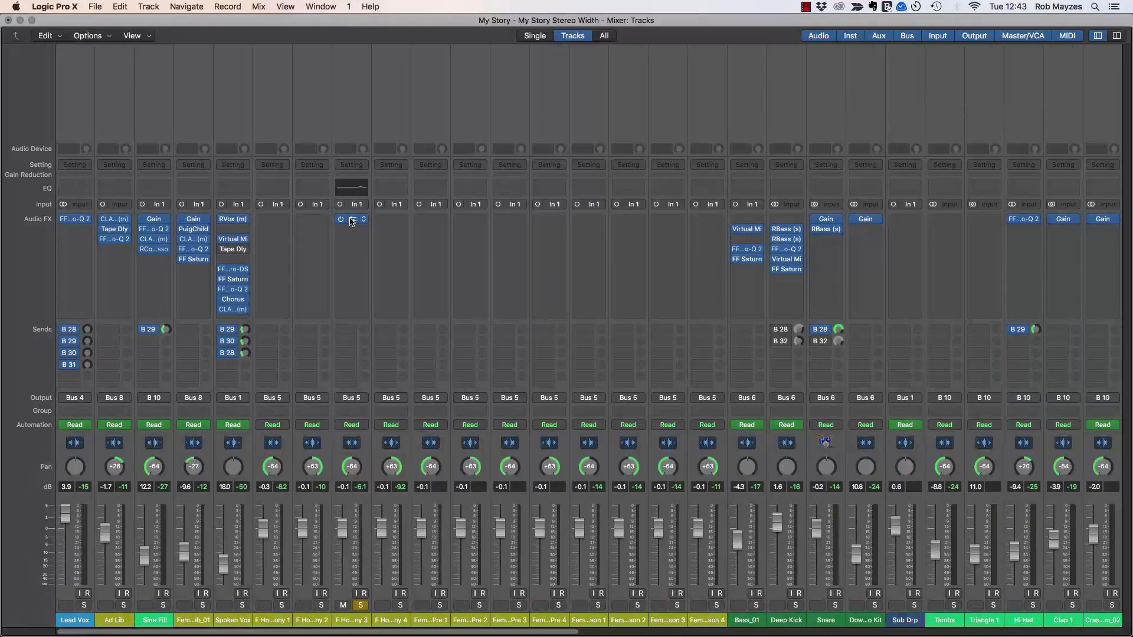
left_click_drag(353, 220, 282, 223)
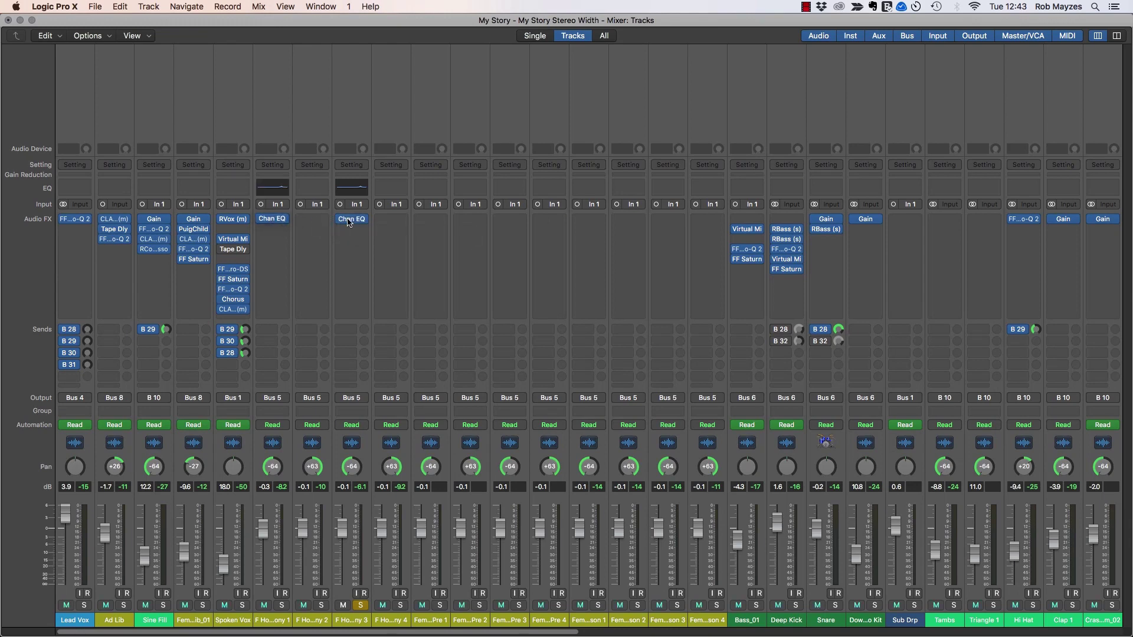
left_click_drag(353, 219, 430, 221)
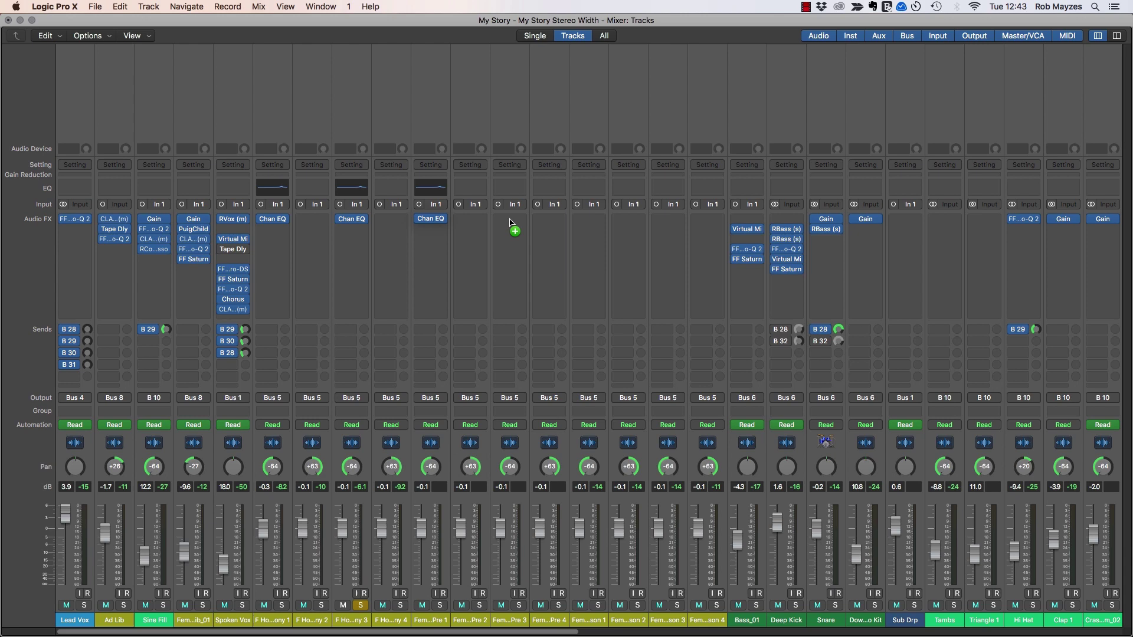
left_click_drag(510, 221, 662, 223)
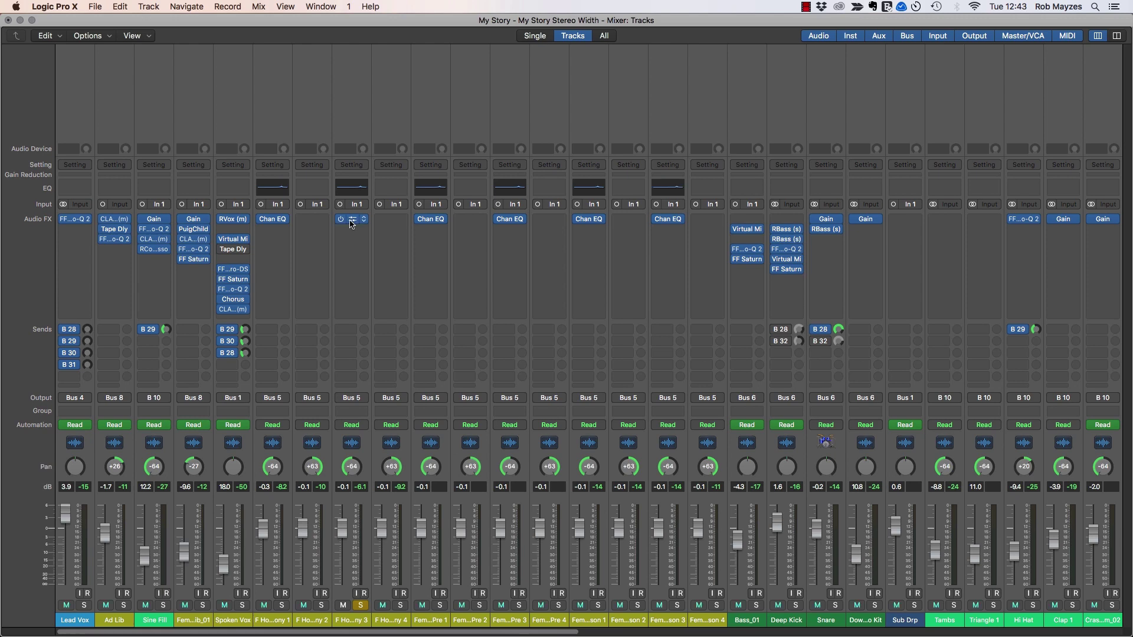
- Turn F Hook Harmony 2's Channel EQ boost into a -1.5 dB dip
double_click(312, 221)
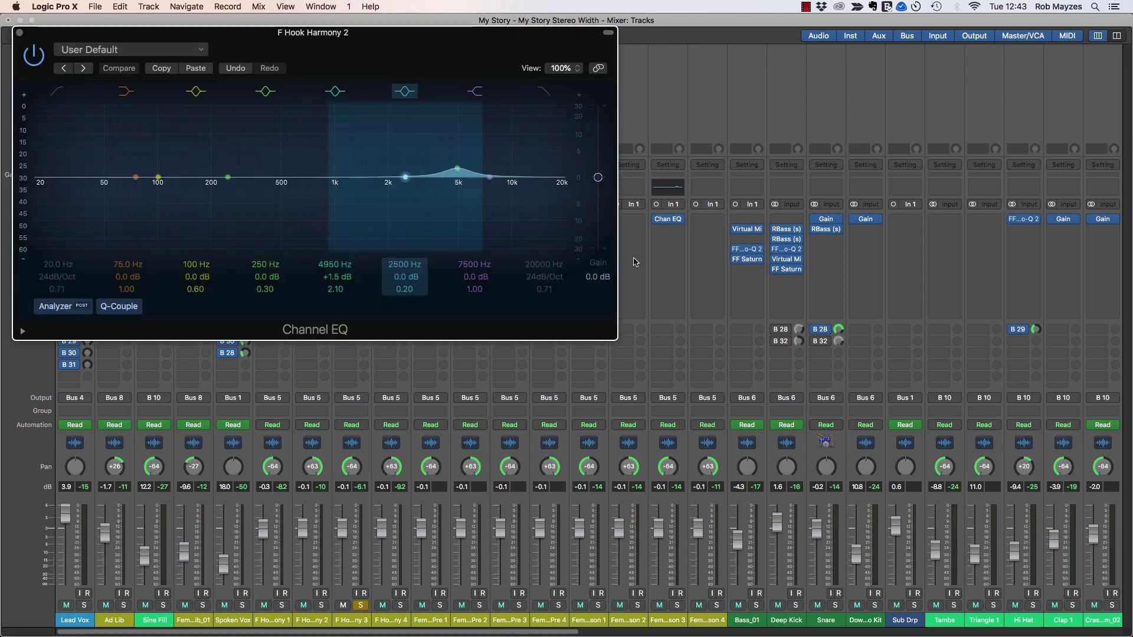
left_click_drag(339, 277, 338, 293)
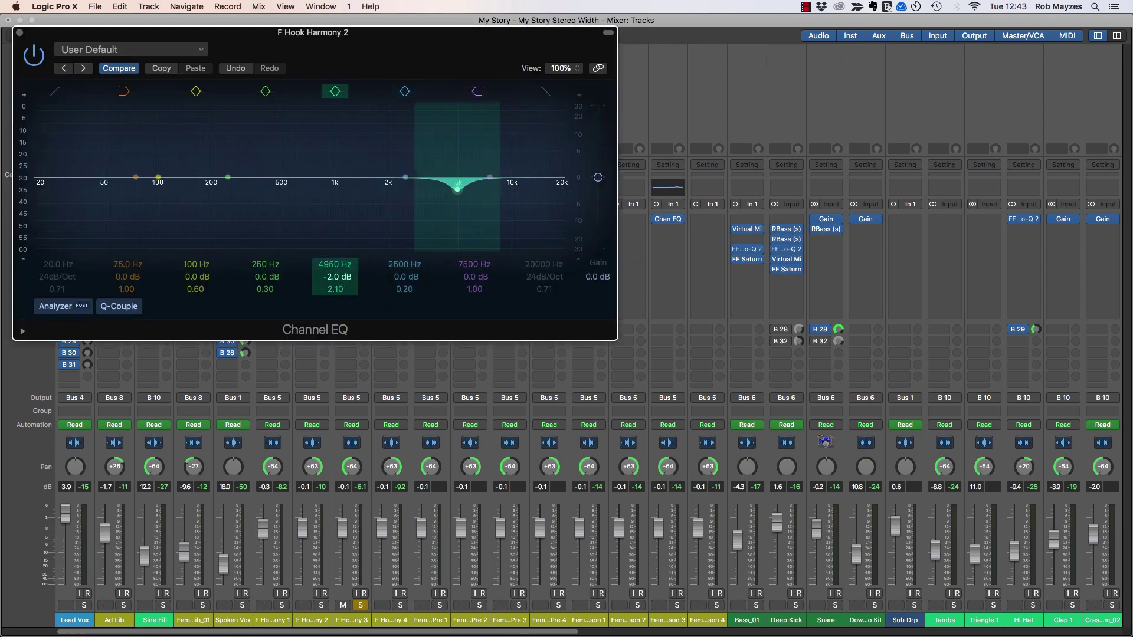
left_click(18, 32)
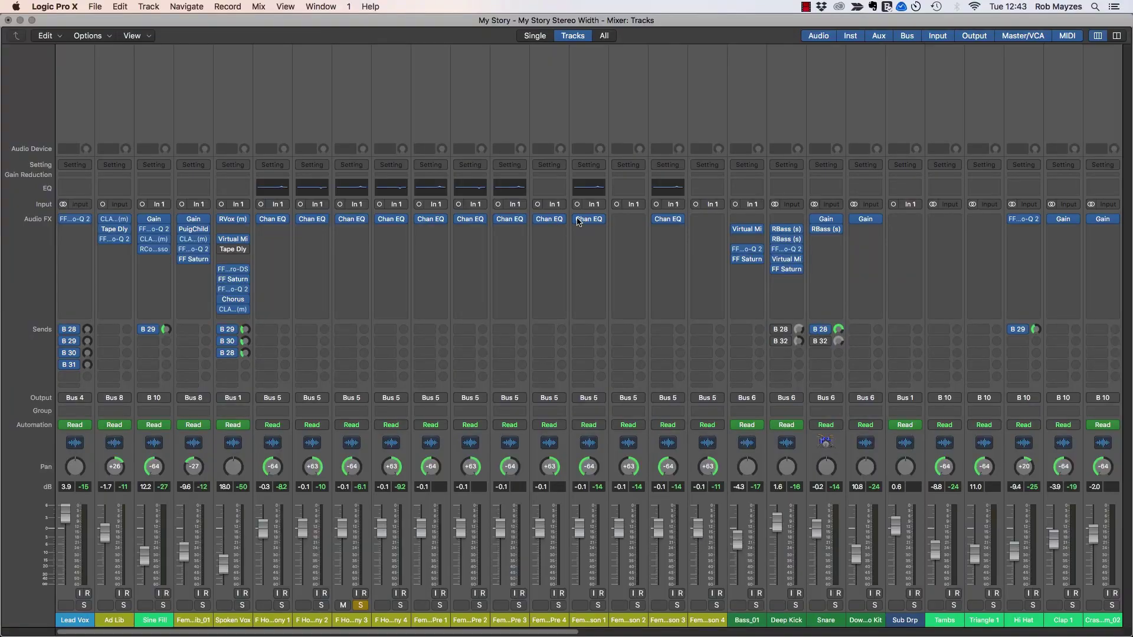
- Copy the Channel EQ onto the remaining female harmony channels
left_click(627, 220, "alt")
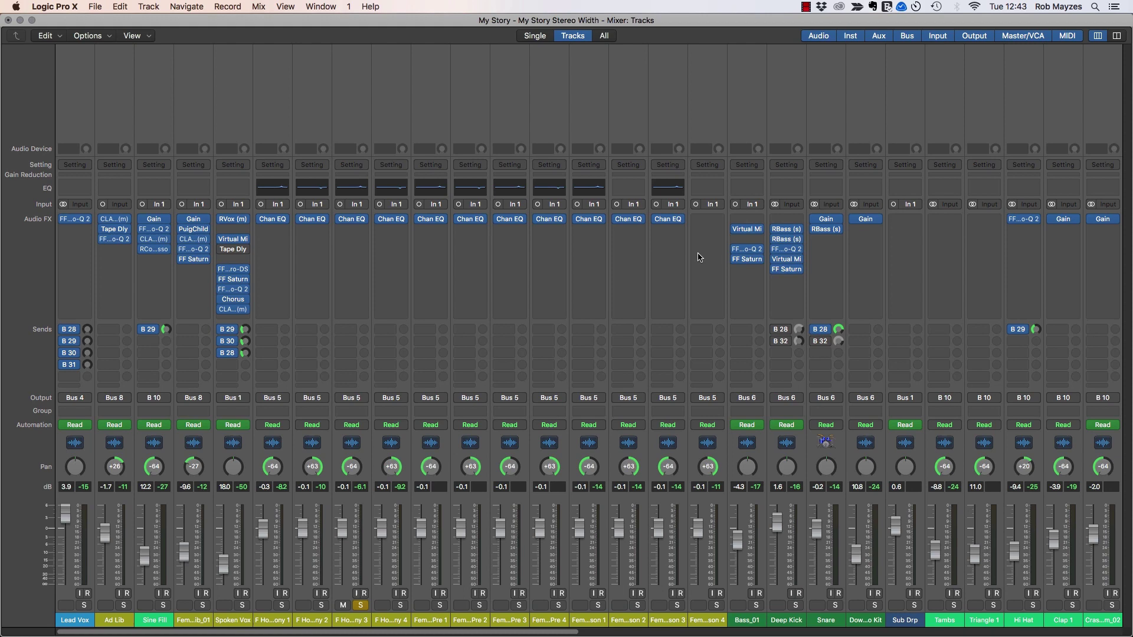
left_click(658, 219)
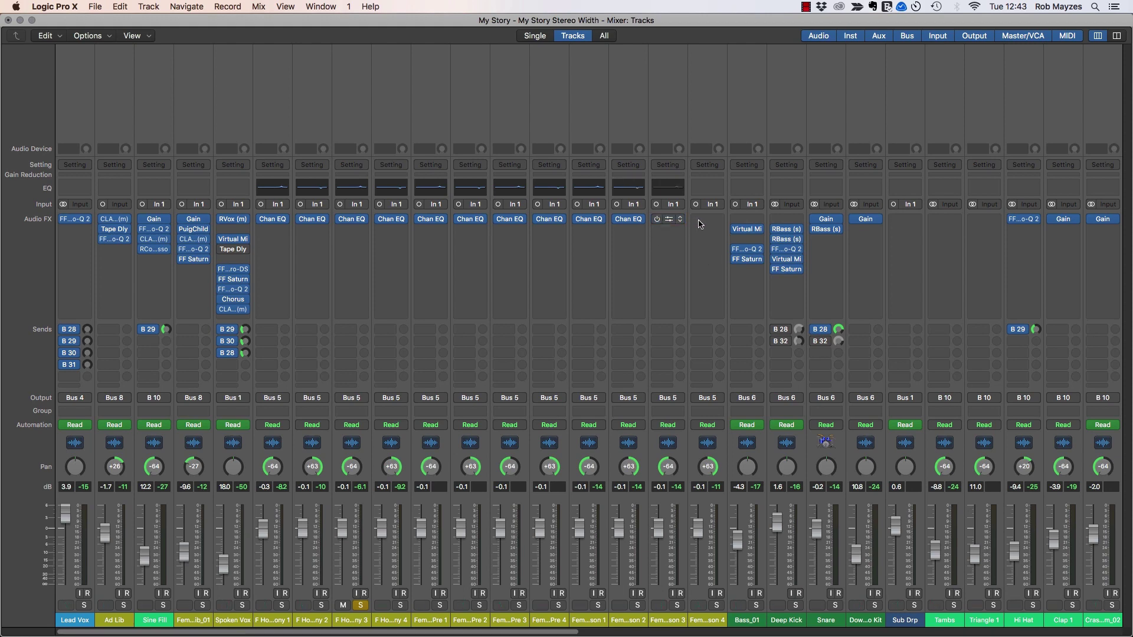
left_click_drag(668, 221, 711, 225)
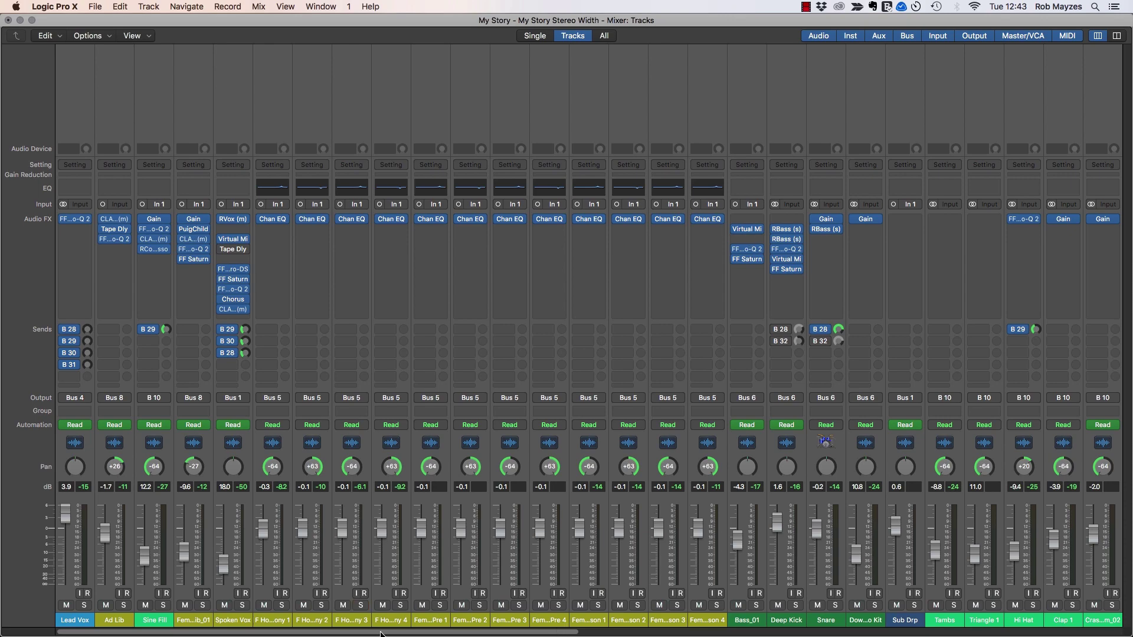
scroll(359, 604, "right", 15)
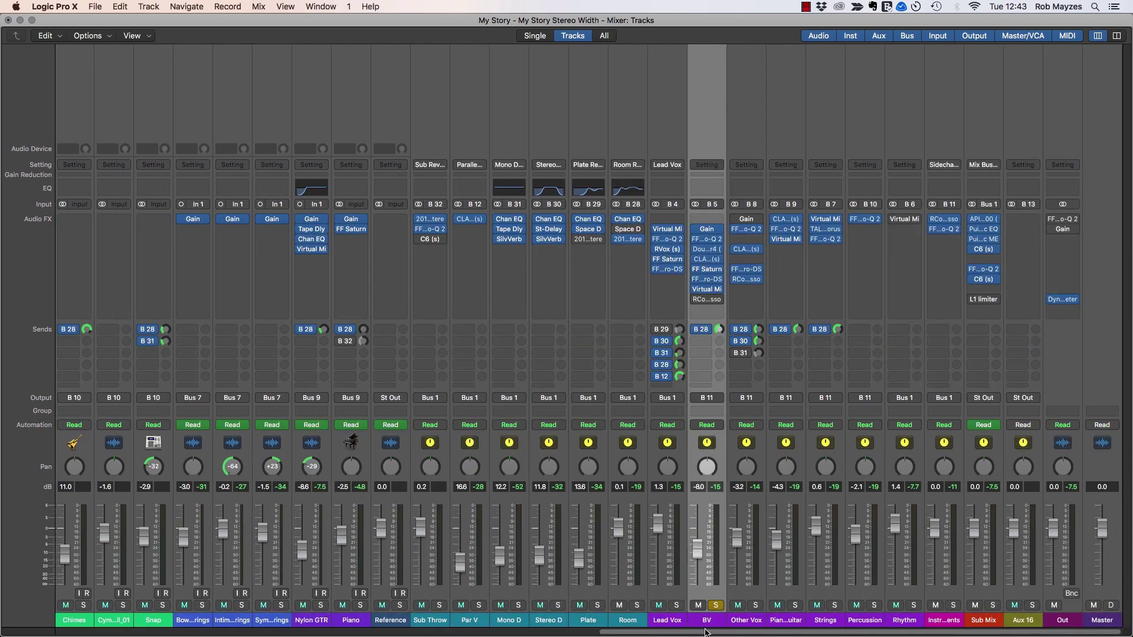
left_click_drag(707, 632, 113, 631)
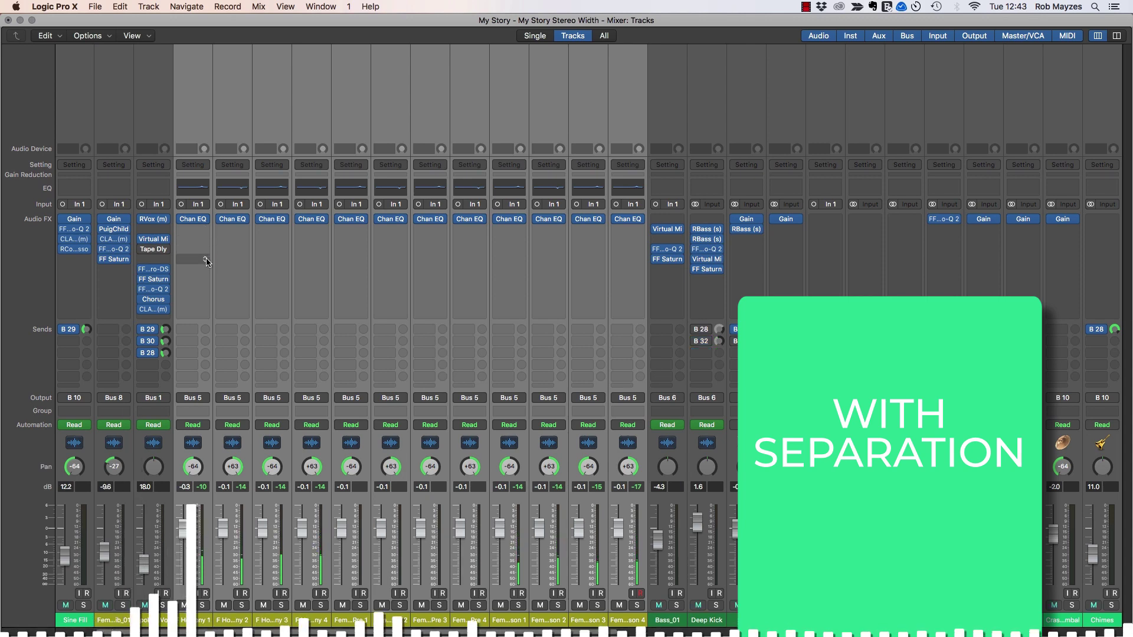
- A/B the opposing harmony Channel EQs, leave them enabled, and scroll to the Sub Mix bus
left_click(183, 219)
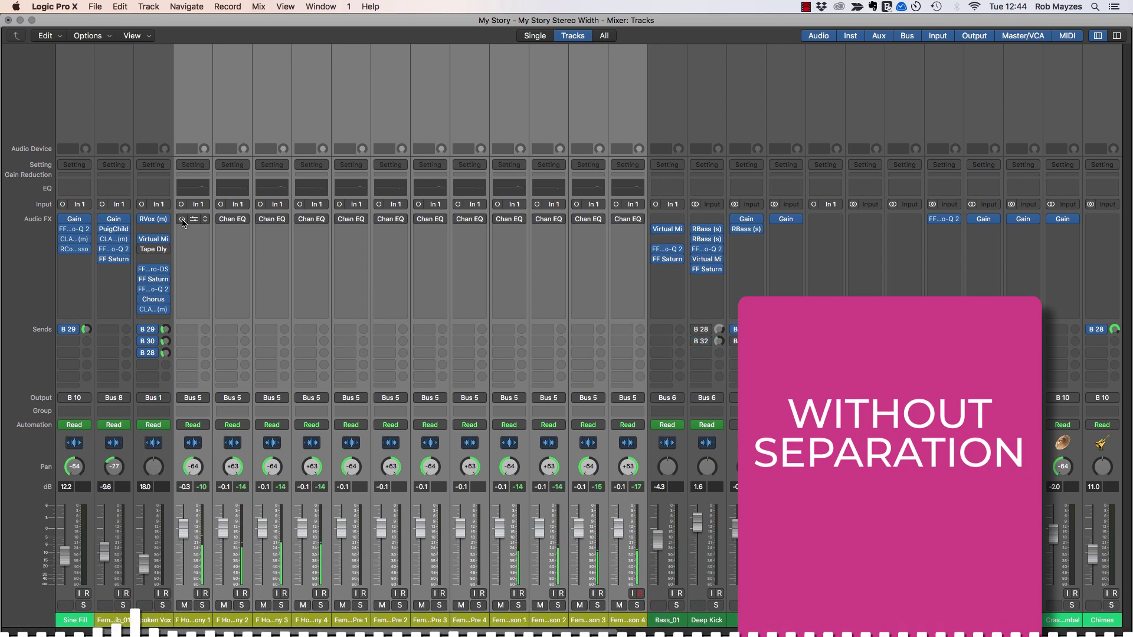
left_click(184, 219)
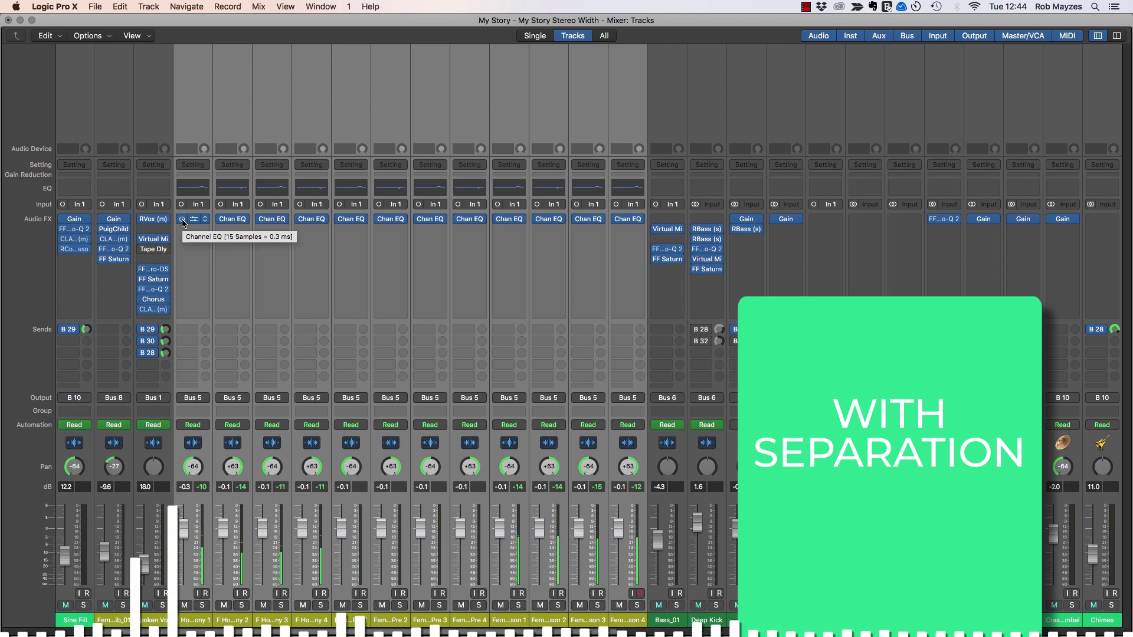
left_click(184, 219)
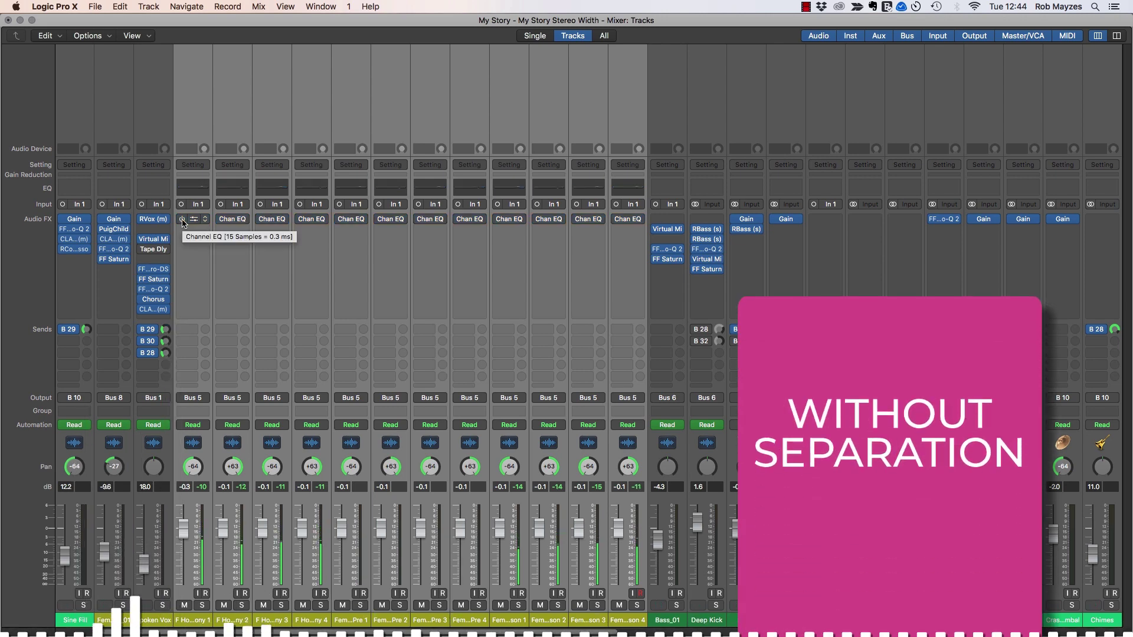
left_click(183, 219)
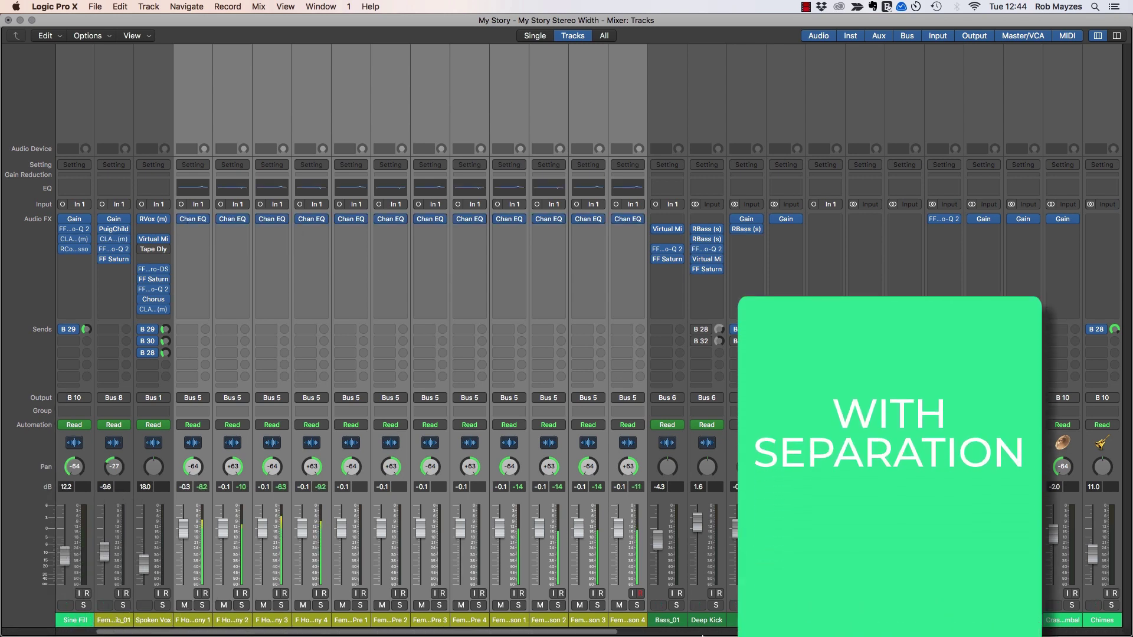
left_click_drag(603, 633, 691, 630)
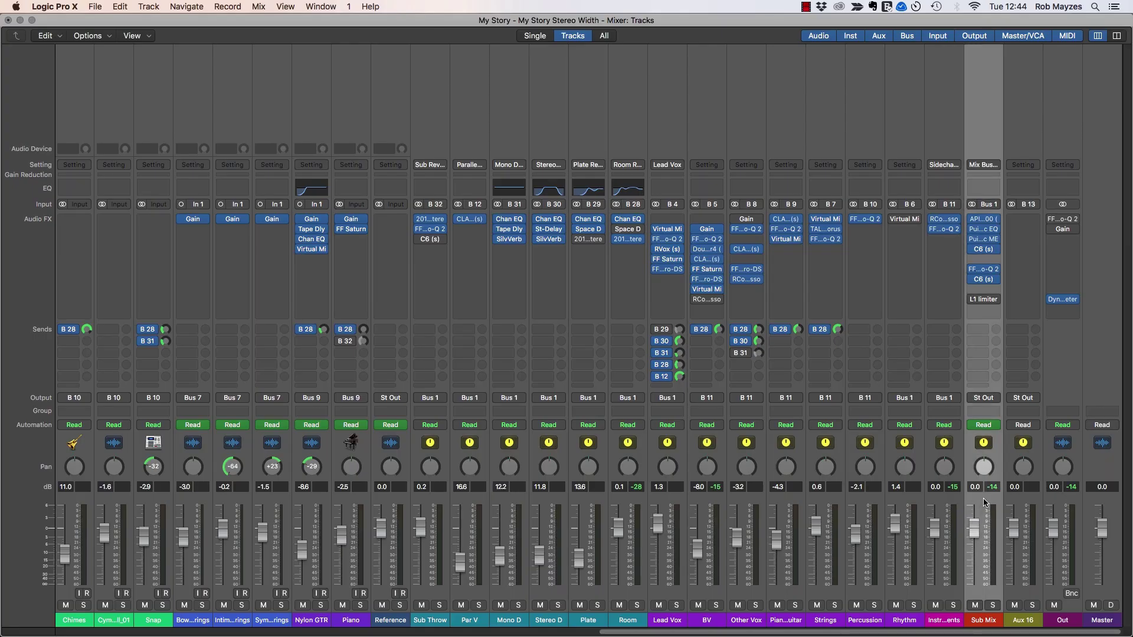
- Insert Plugin Alliance bx_solo on the Sub Mix channel and reposition its window
left_click(981, 291)
mouse_move(1004, 505)
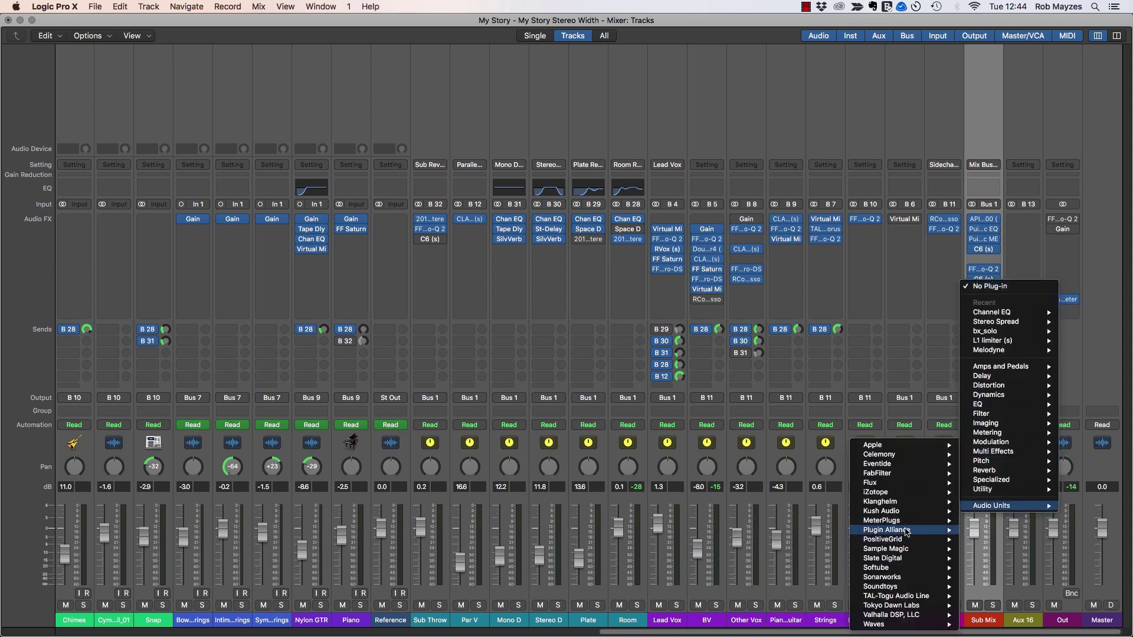
left_click(760, 532)
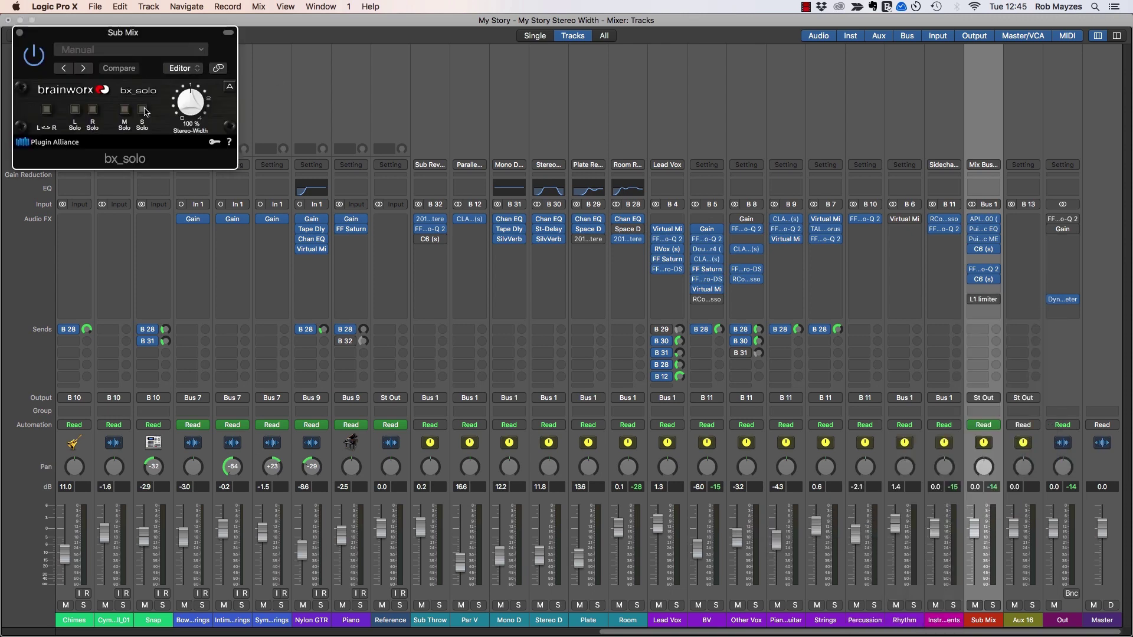
left_click_drag(181, 41, 540, 164)
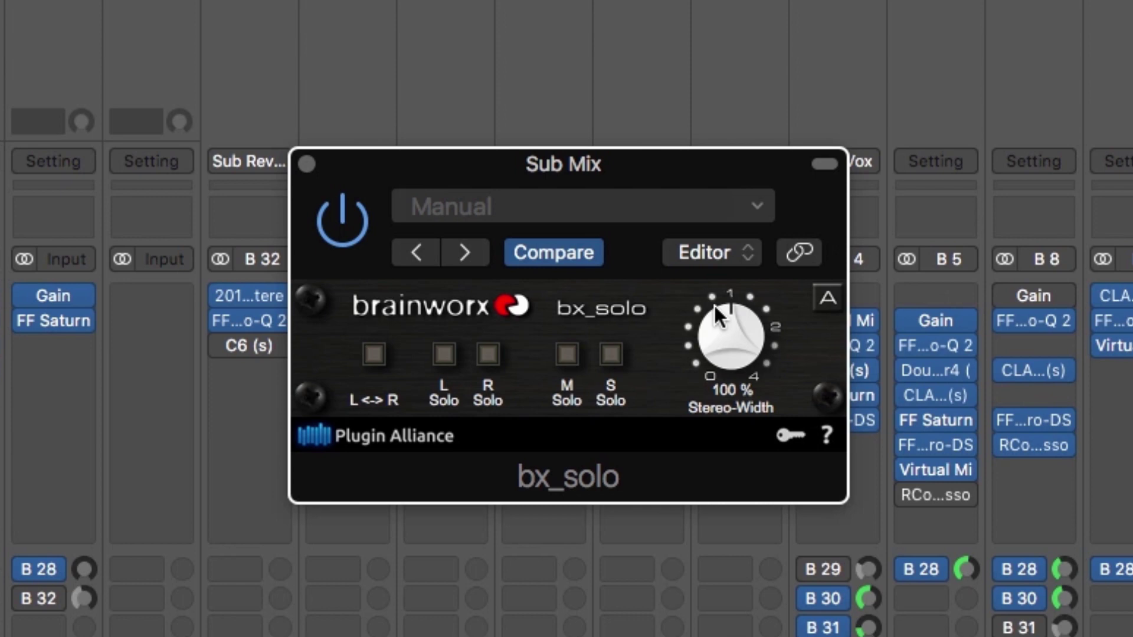
- Audition the Sub Mix's mid signal, then the side signal, then turn S Solo off
left_click(568, 355)
left_click(610, 357)
left_click(611, 357)
- Try bx_solo stereo widths from 100% to 400%, settling on 150%
left_click_drag(738, 334, 745, 314)
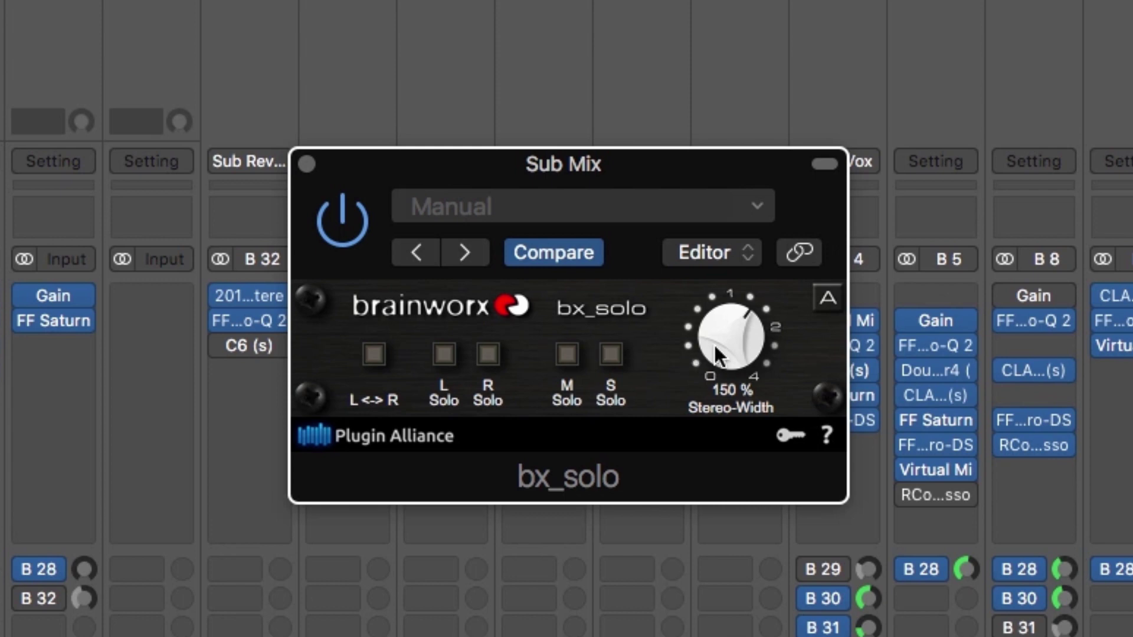
left_click_drag(740, 384, 728, 176)
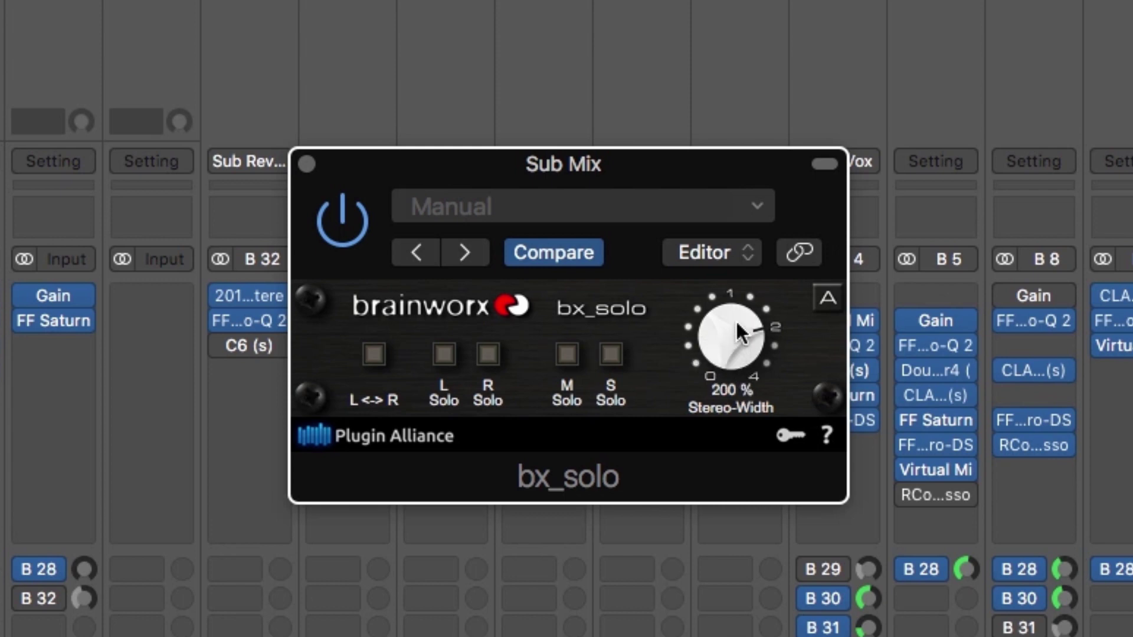
left_click_drag(735, 346, 743, 505)
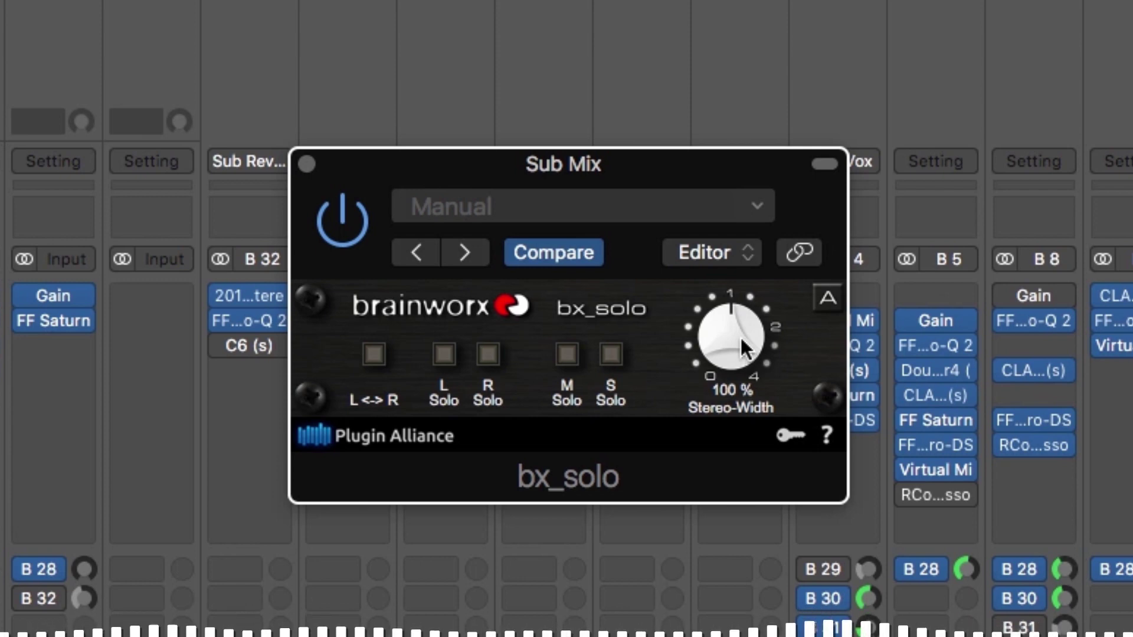
left_click_drag(741, 341, 728, 175)
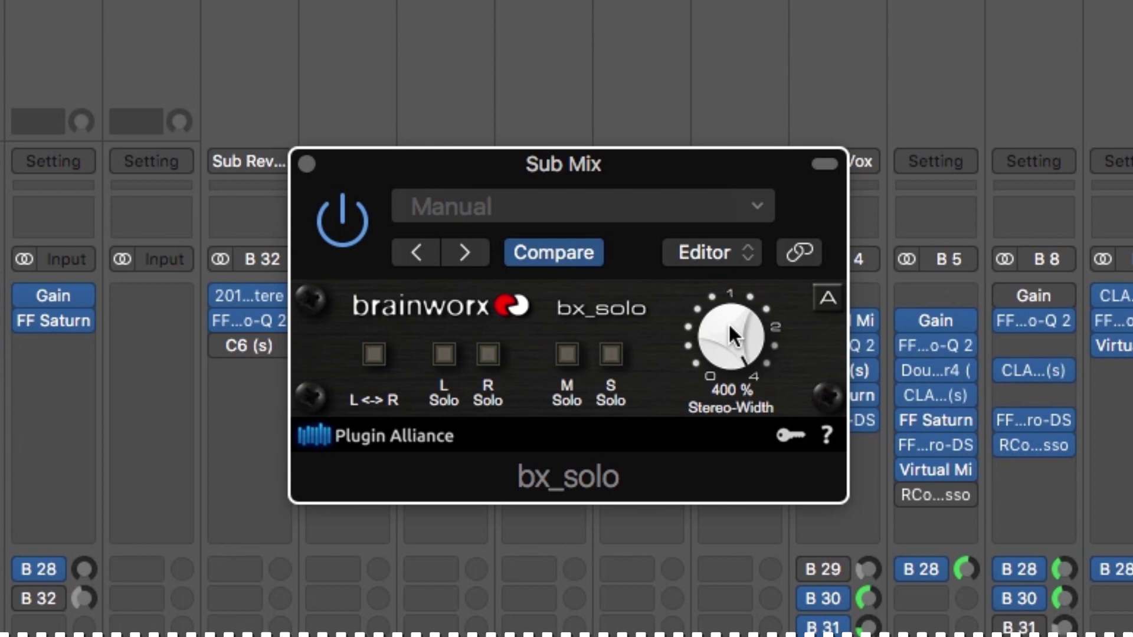
left_click_drag(729, 317, 734, 450)
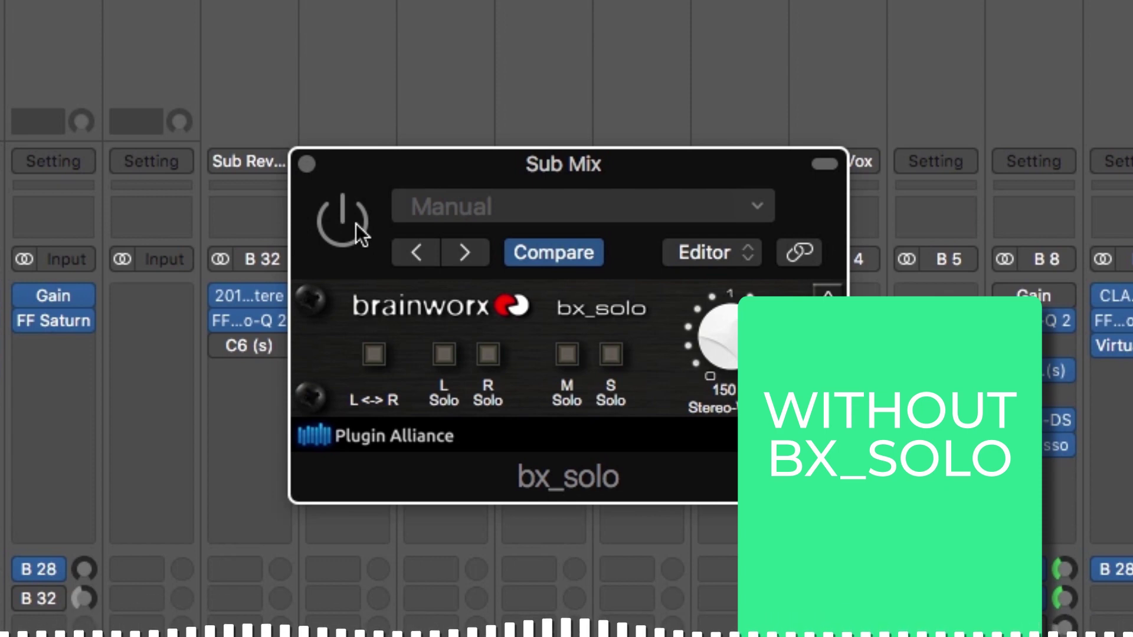
- A/B bx_solo on the Sub Mix bus, leaving it enabled at 150% width
left_click(356, 223)
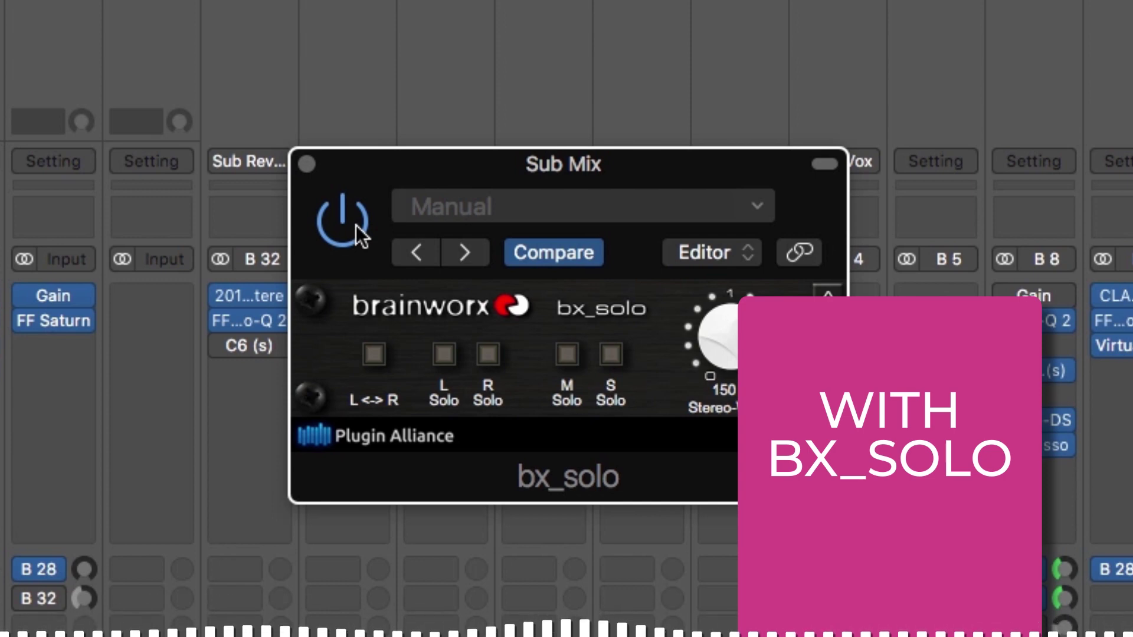
left_click(356, 225)
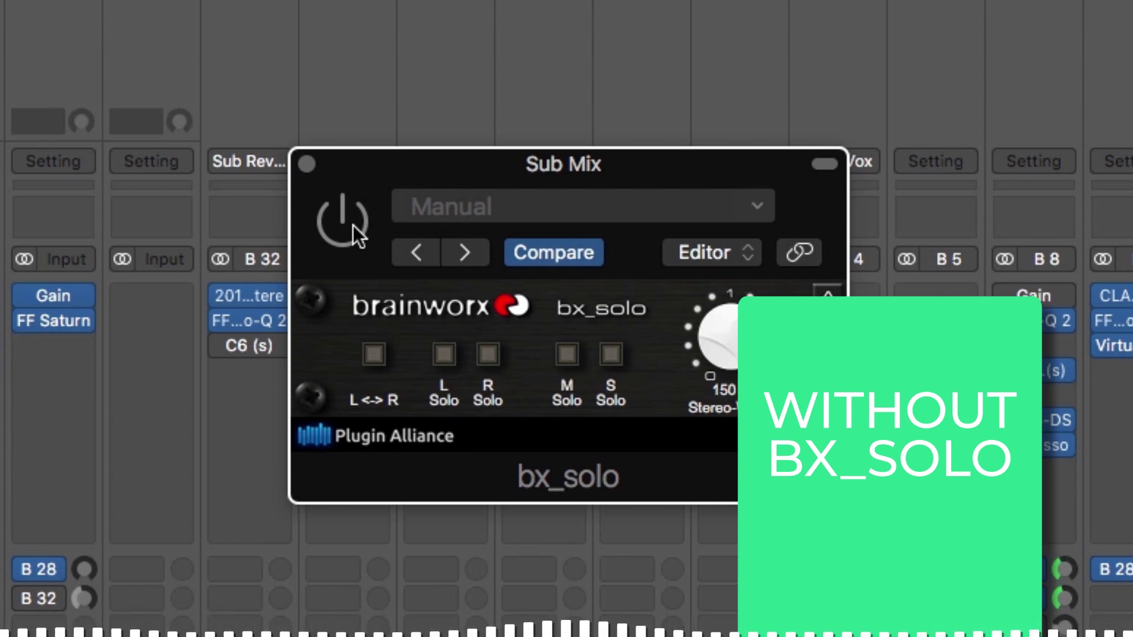
left_click(353, 225)
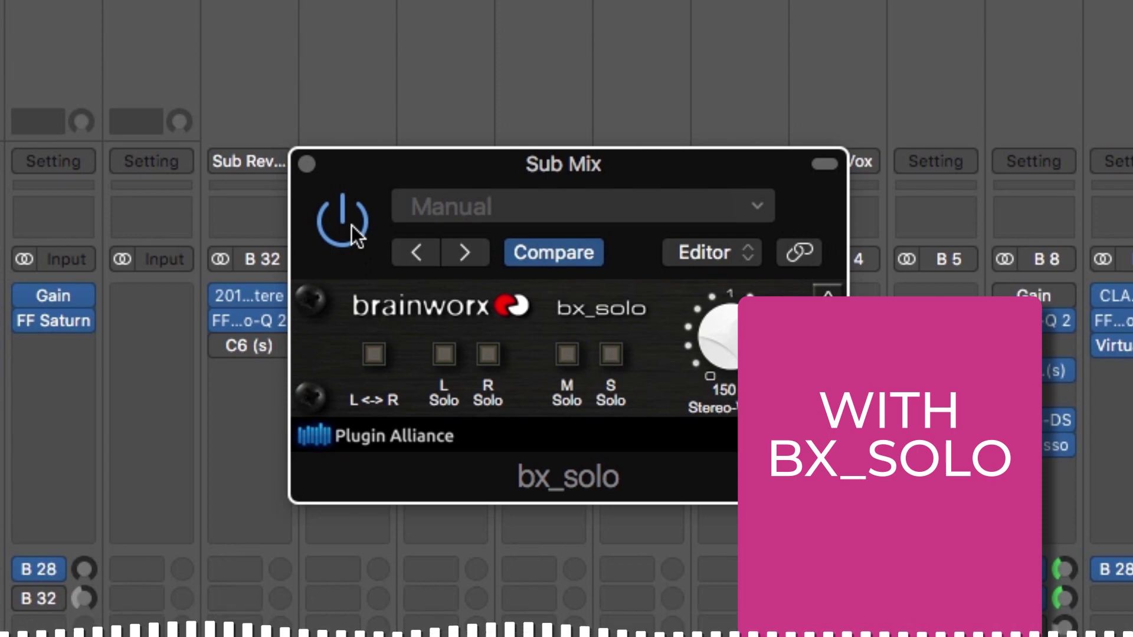
left_click(352, 225)
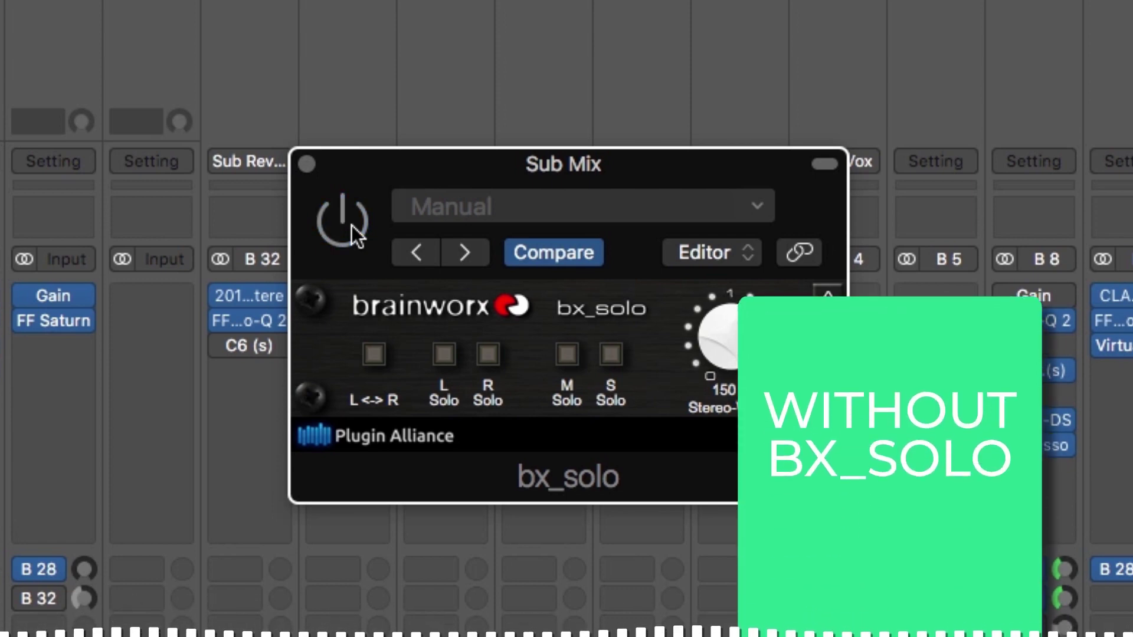
left_click(352, 225)
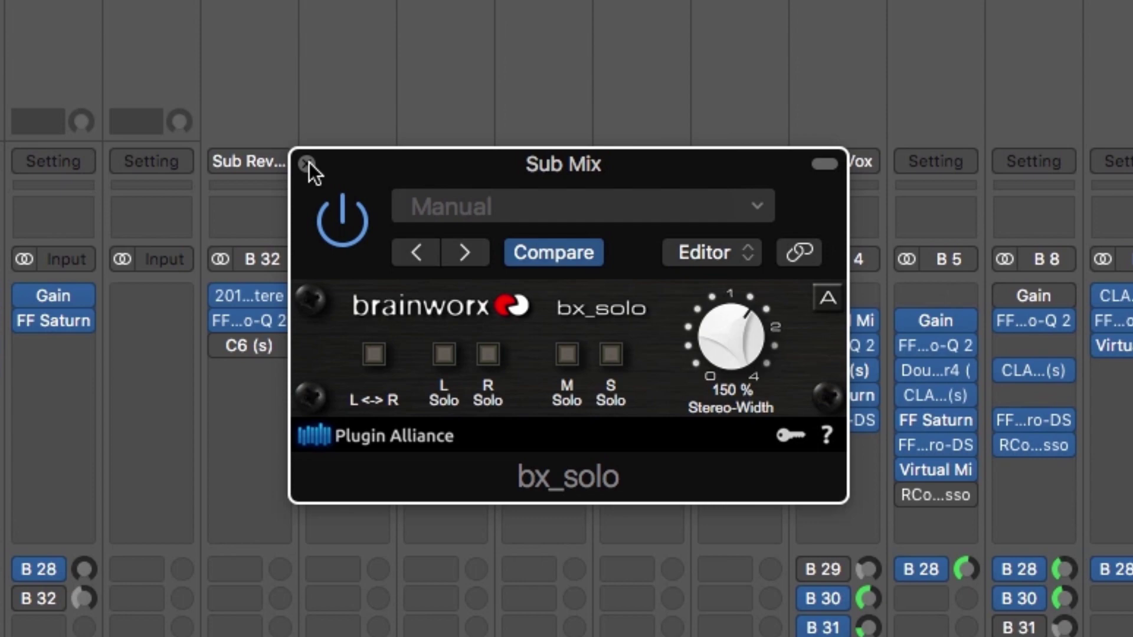
- Close the Sub Mix bx_solo window and insert bx_solo on the Room reverb at 150% width
left_click(308, 163)
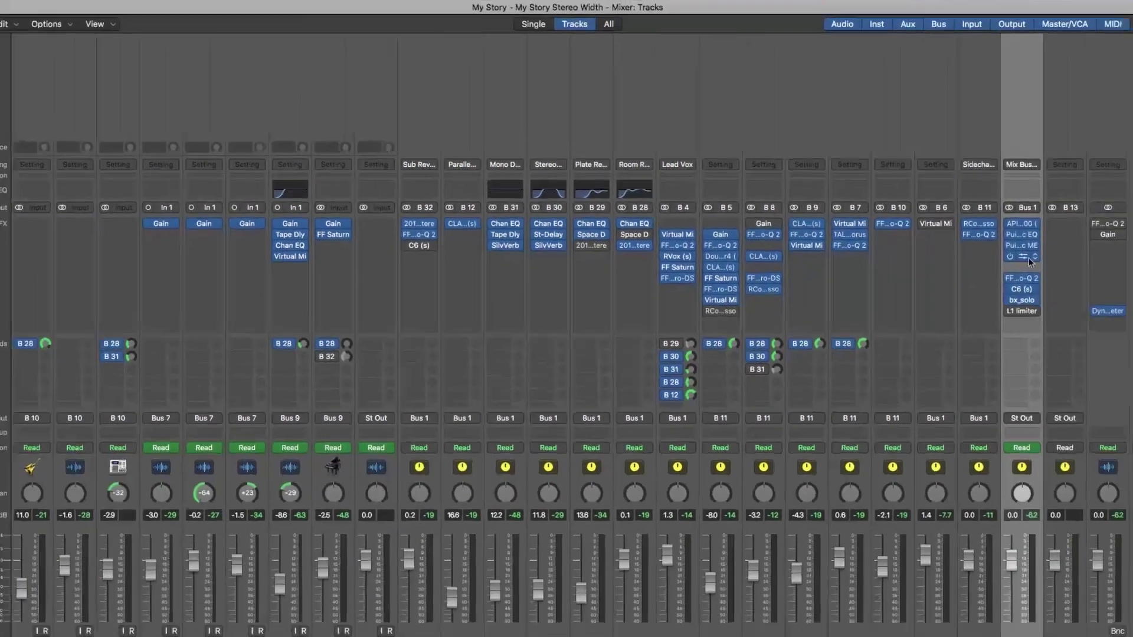
left_click(1029, 258)
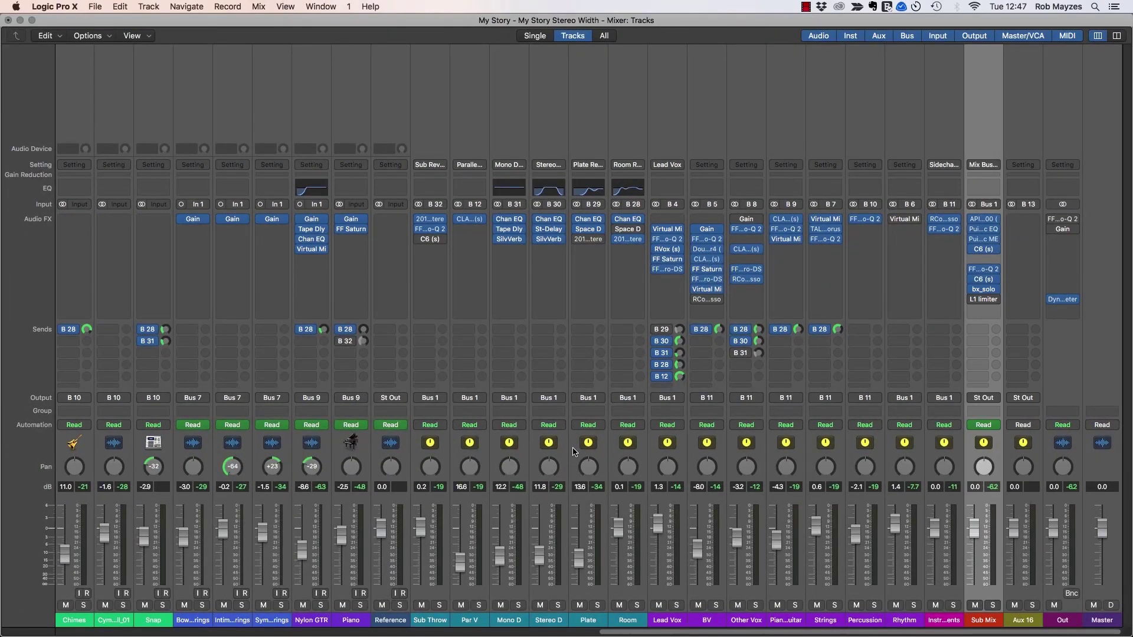
left_click(628, 248)
mouse_move(730, 492)
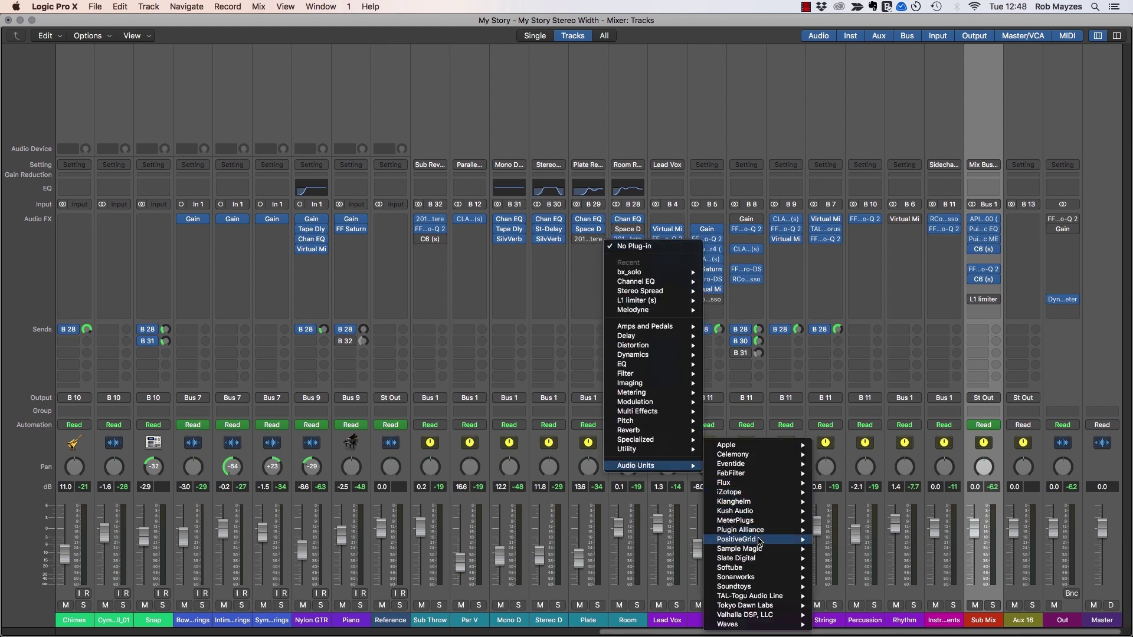
left_click(227, 156)
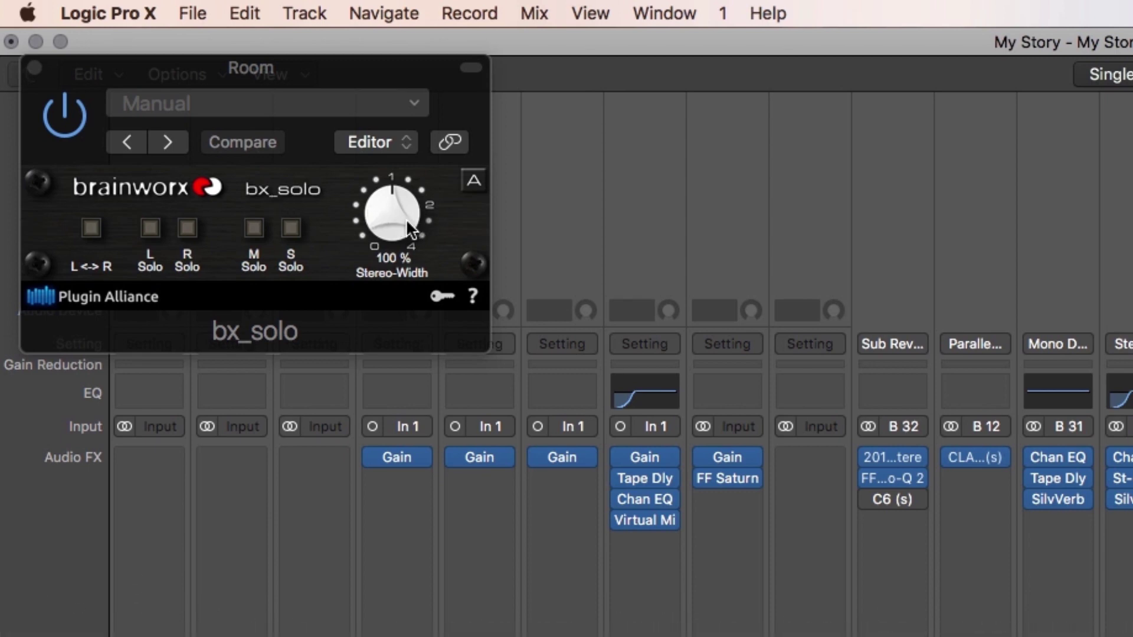
mouse_move(400, 212)
left_mouse_down()
mouse_move(398, 178)
mouse_move(399, 229)
left_mouse_up()
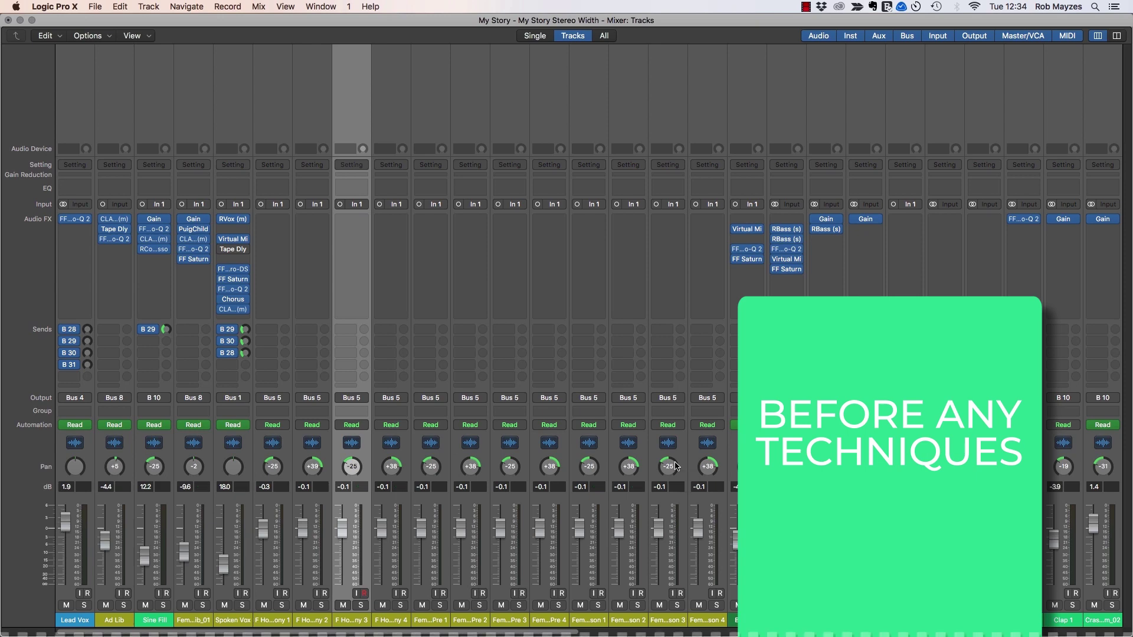
- Start playback of the untreated mix with Space for a before-and-after comparison
key("space")
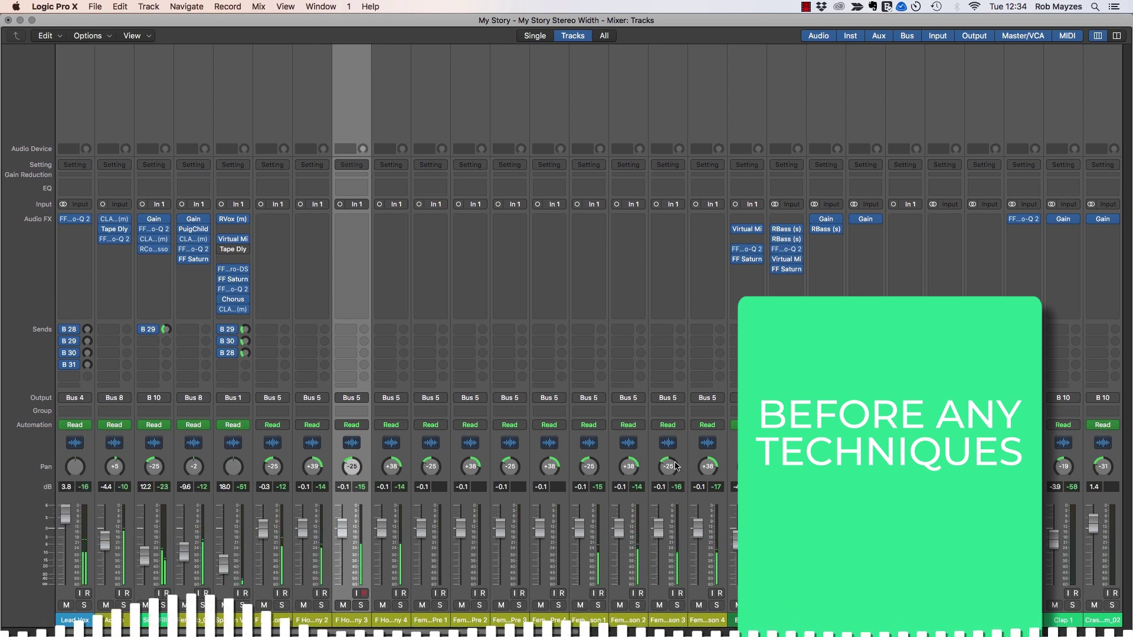